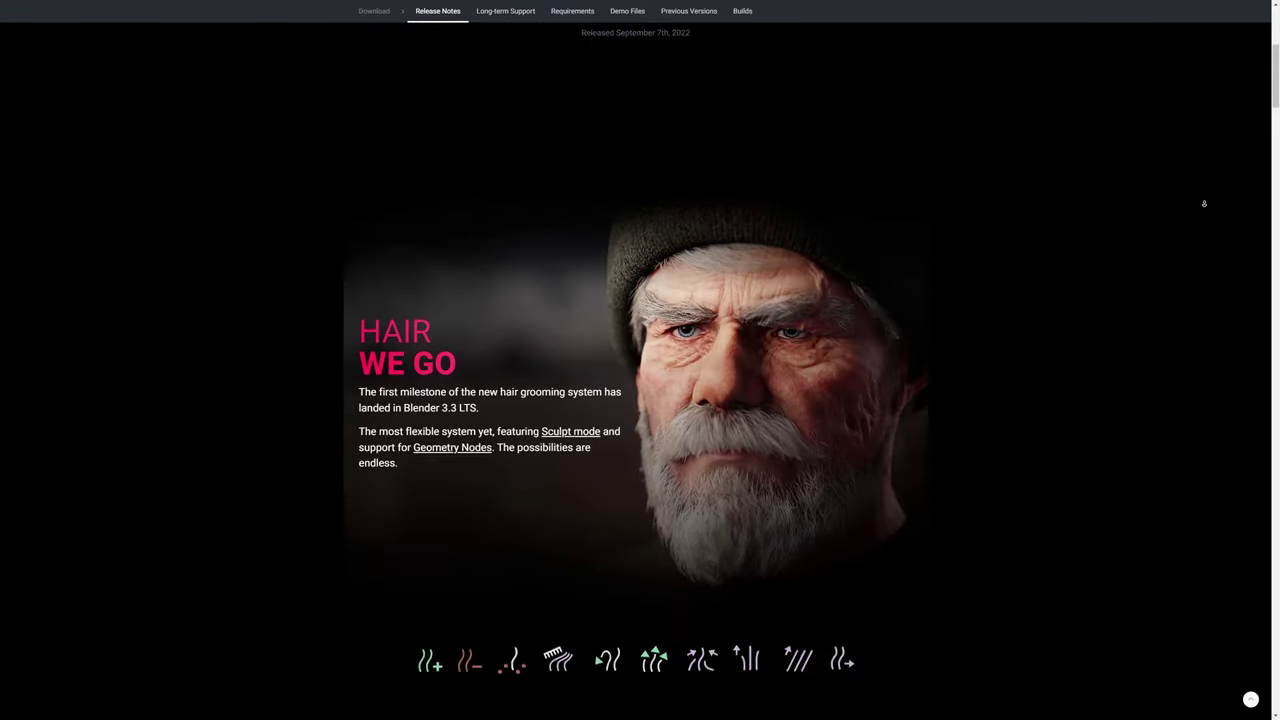
Step: Rotate the single default cube in the viewport with R
scroll(1204, 203, down, 15)
scroll(1204, 203, down, 20)
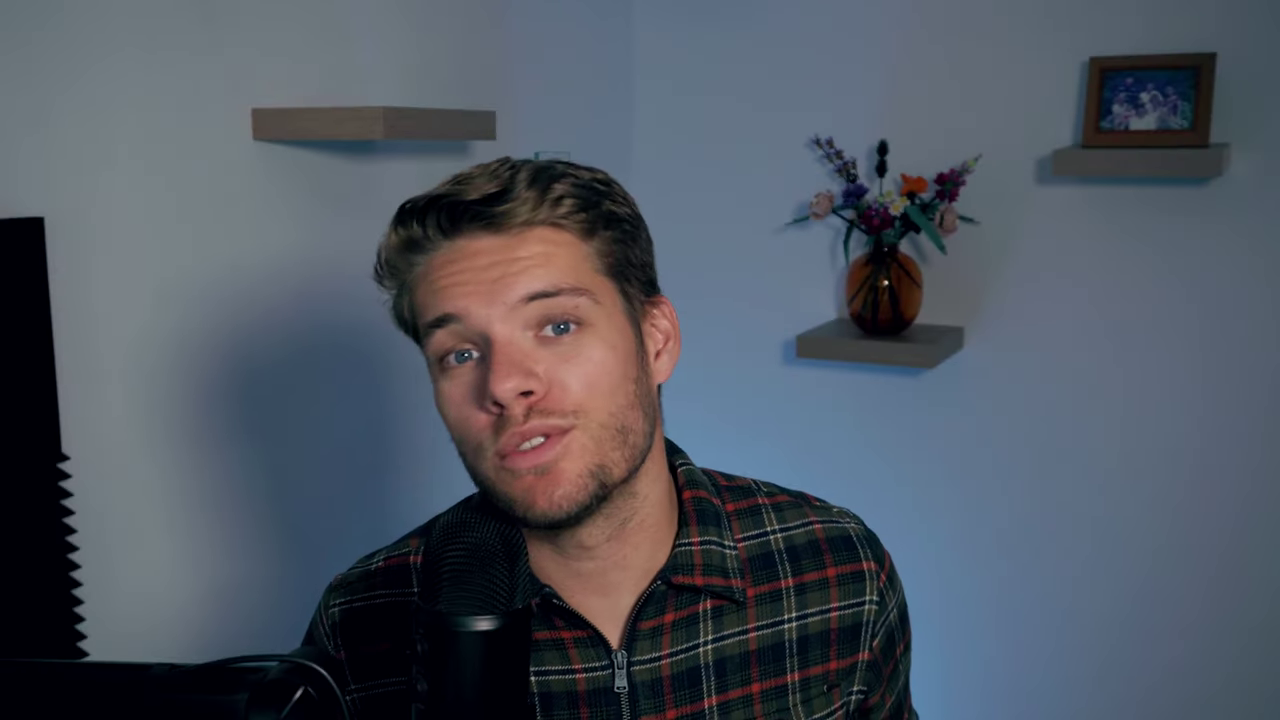
key(r)
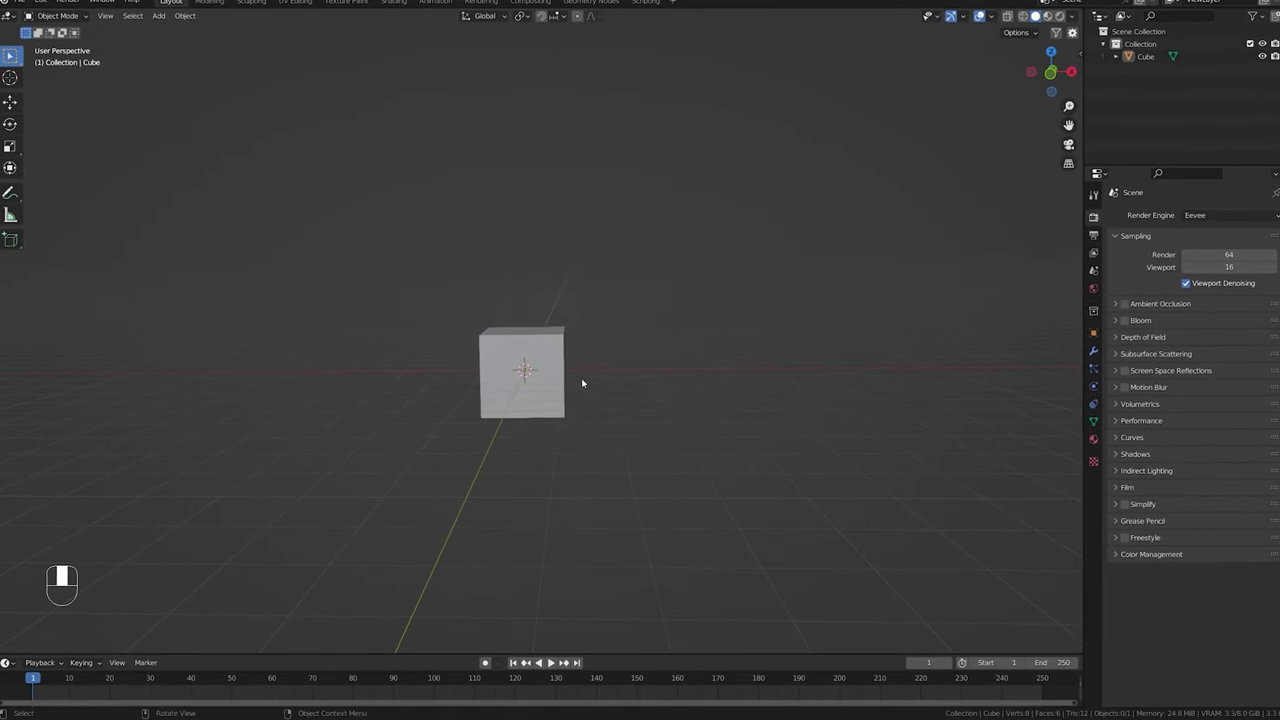
Step: In Edit Mode, move the cube's mesh so its origin sits at a corner, then orbit to check
click(543, 370)
key(Tab)
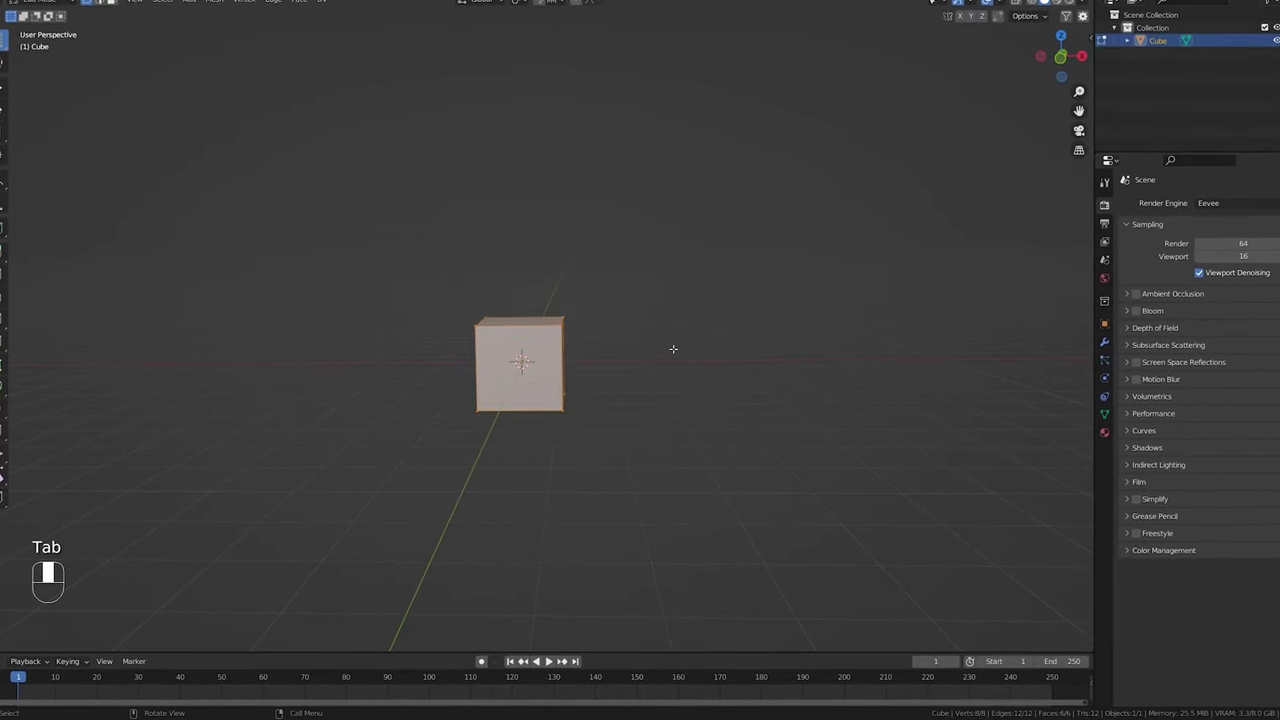
key(g)
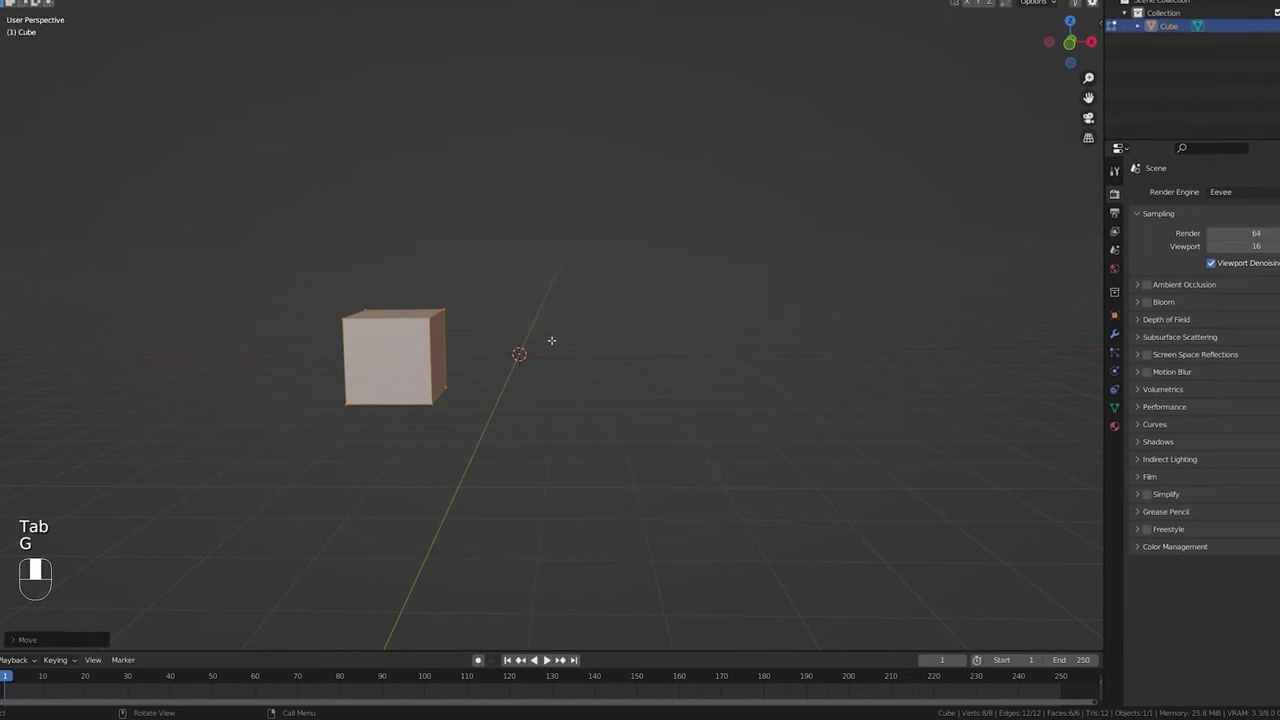
click(551, 344)
key(Tab)
middle_drag(608, 314, 566, 322)
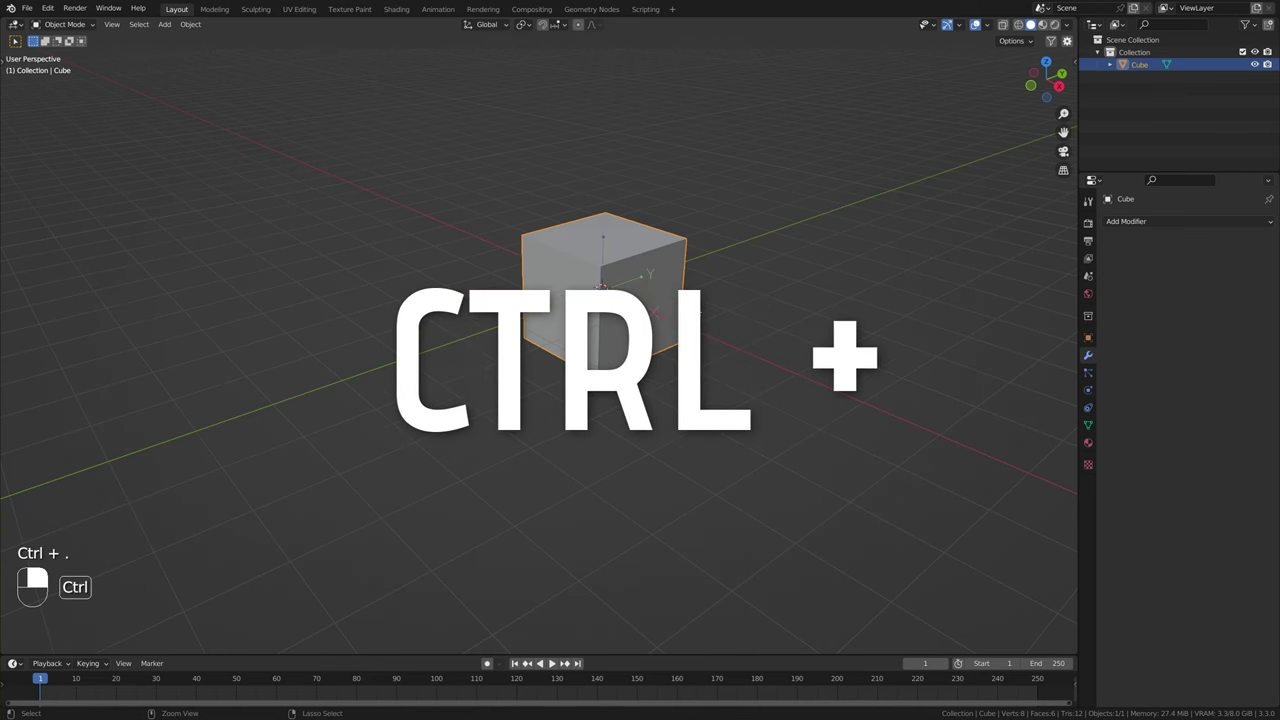
Step: Toggle Affect Only Origins with Ctrl+period to begin building the stair modifiers
key(ctrl+period)
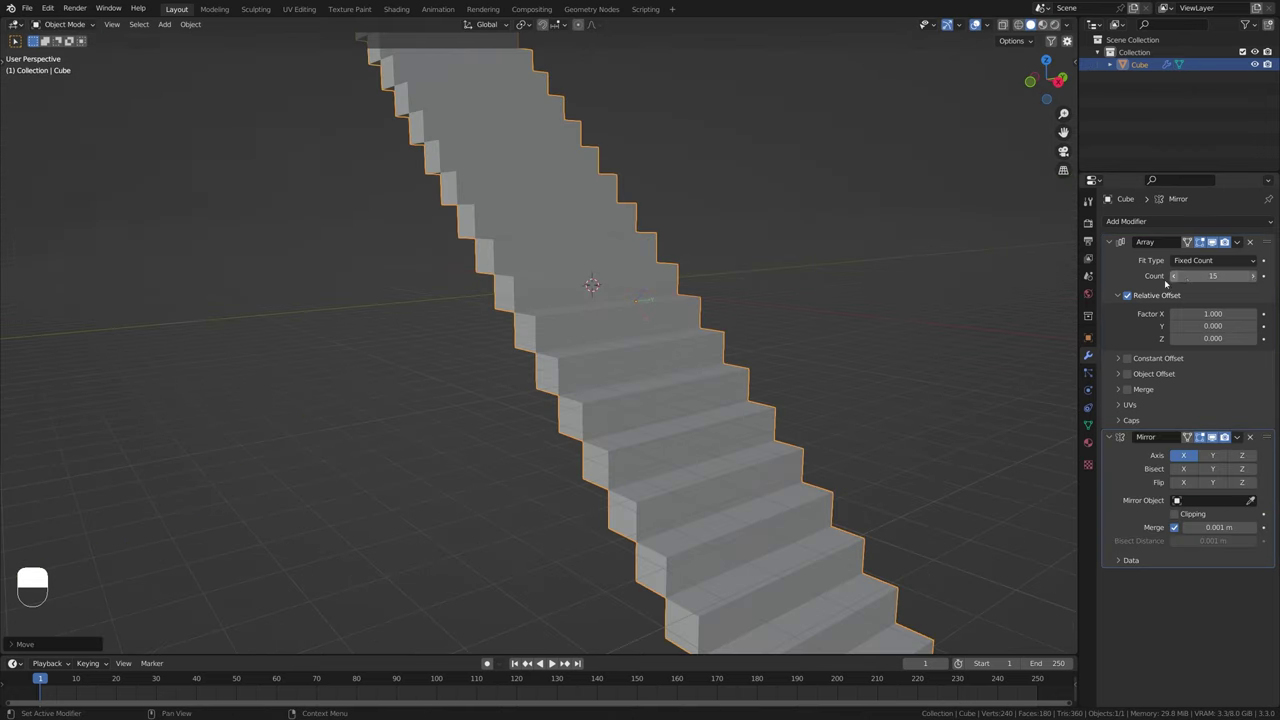
scroll(737, 291, down, 6)
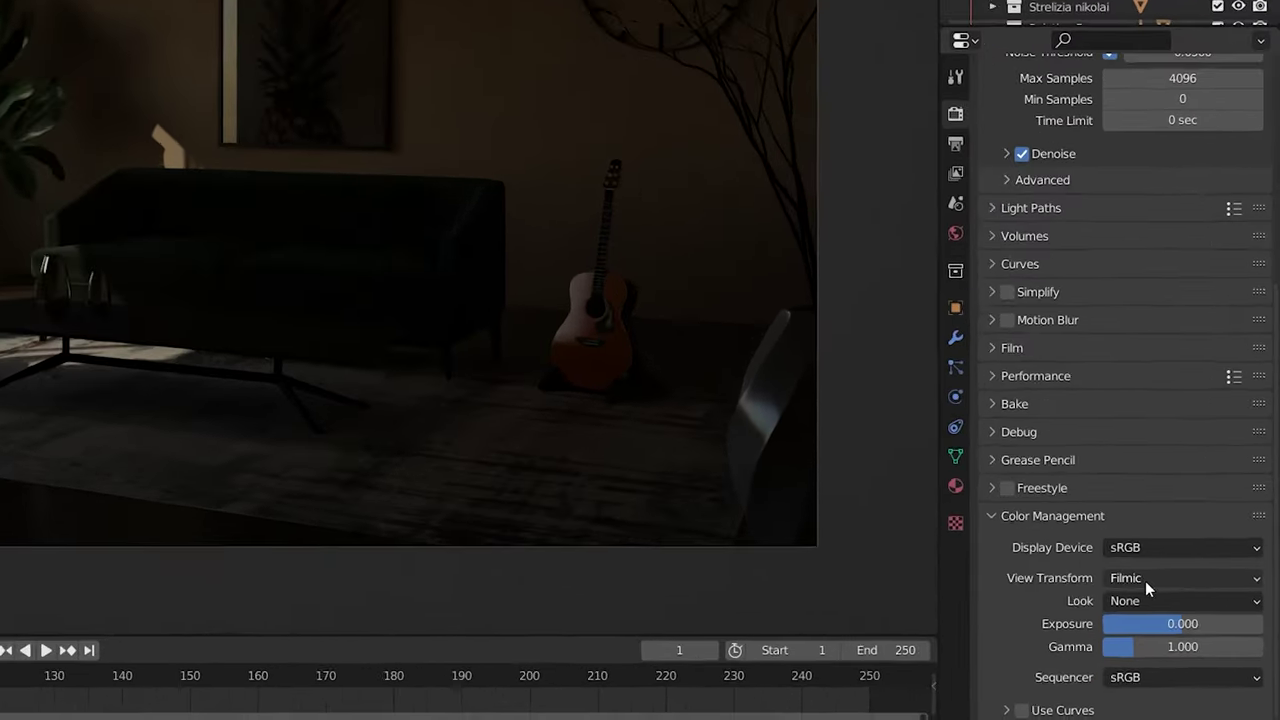
Step: Set the Color Management View Transform to False Color
click(1200, 624)
click(1137, 662)
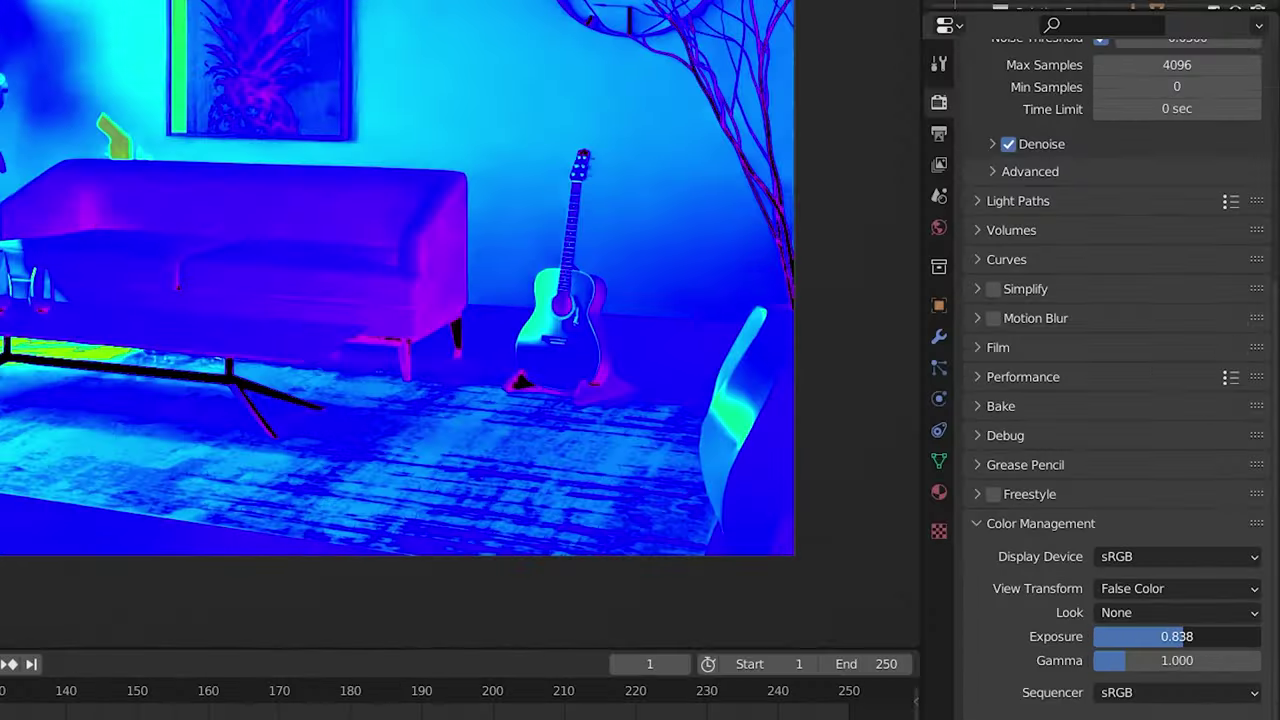
Step: Raise the scene exposure in several steps to brighten the room
drag(1177, 636, 1201, 636)
drag(1105, 618, 1112, 618)
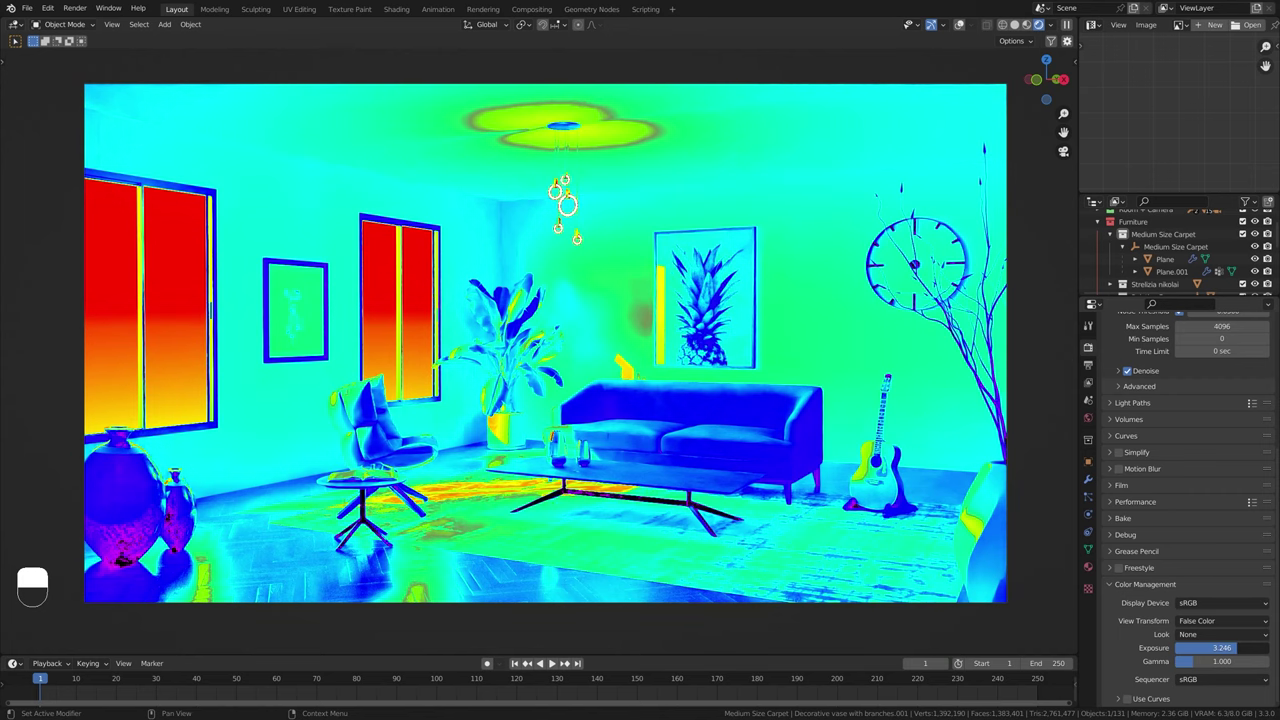
drag(1215, 648, 1240, 648)
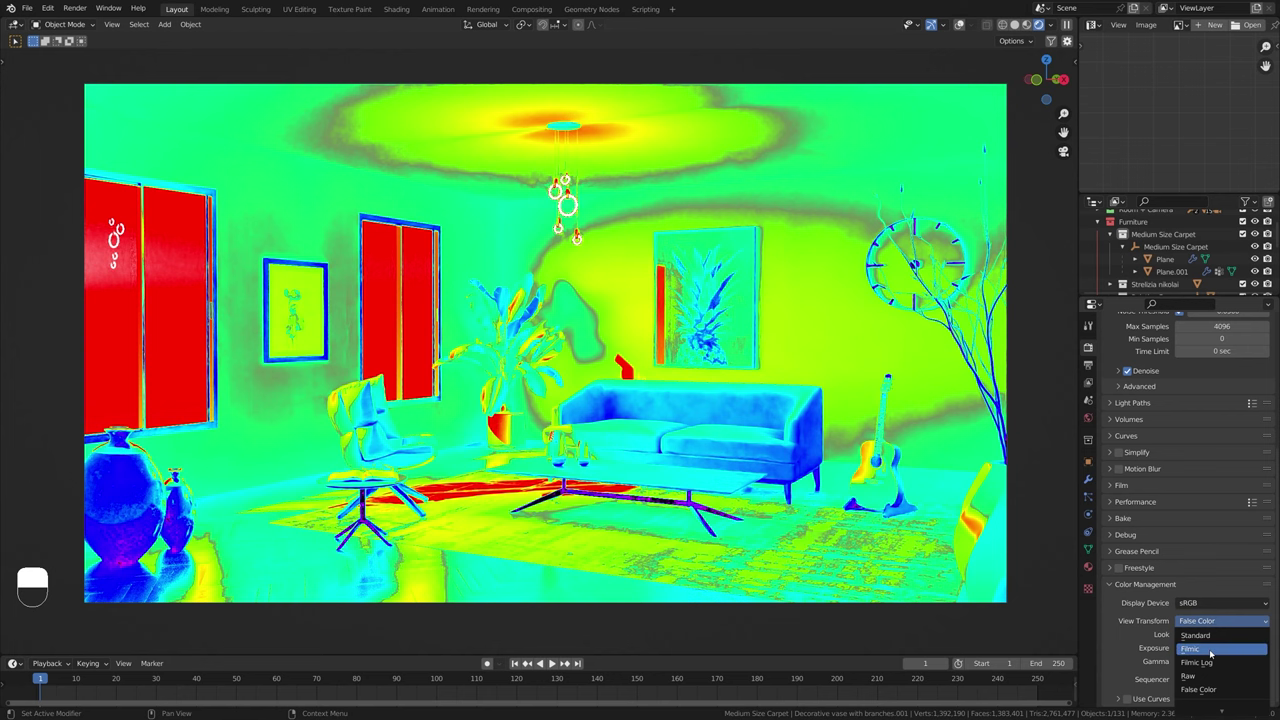
Step: Switch the View Transform back to Filmic and lower the exposure, entering -1
click(1211, 650)
middle_drag(620, 410, 674, 410)
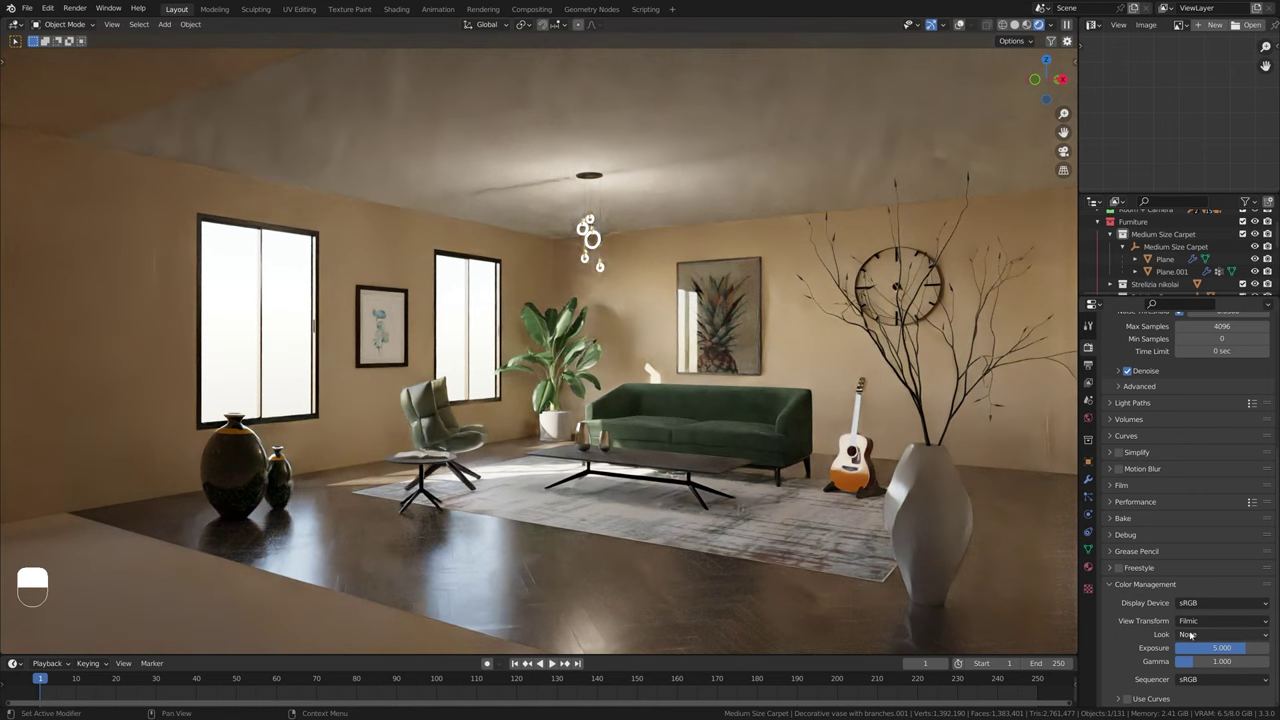
text(-1)
key(Return)
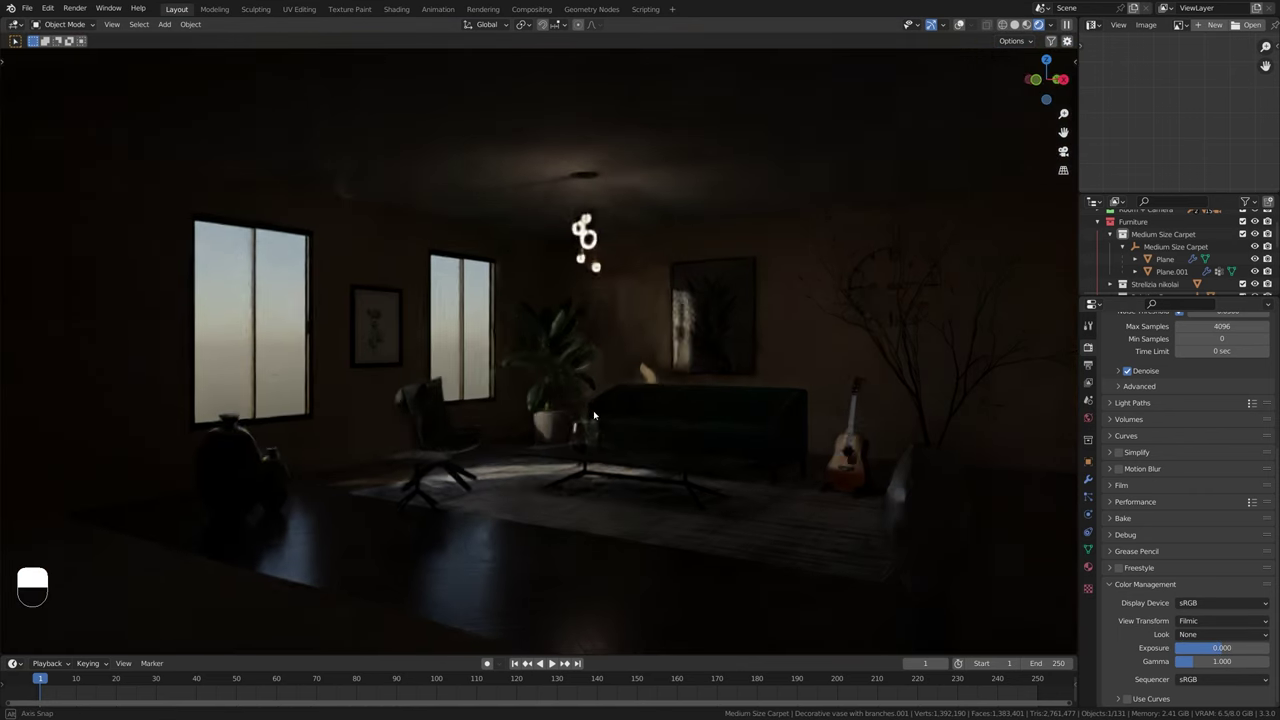
middle_drag(593, 410, 619, 418)
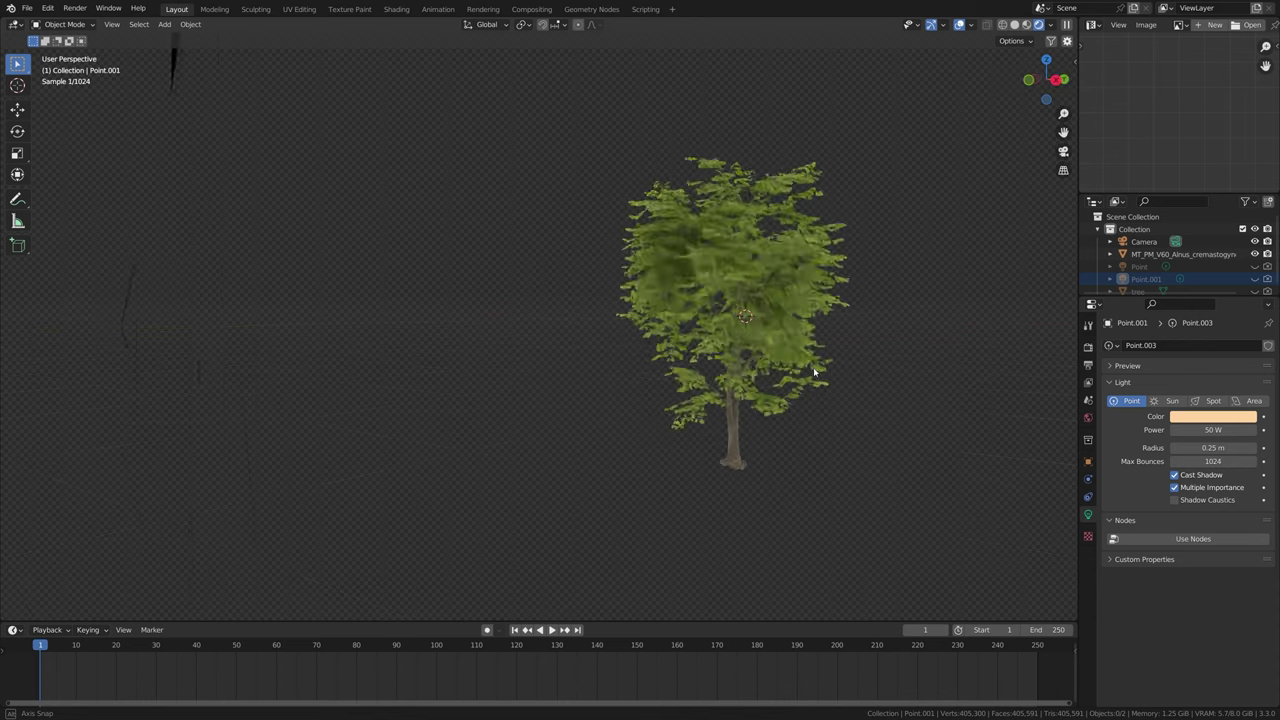
middle_drag(813, 367, 808, 366)
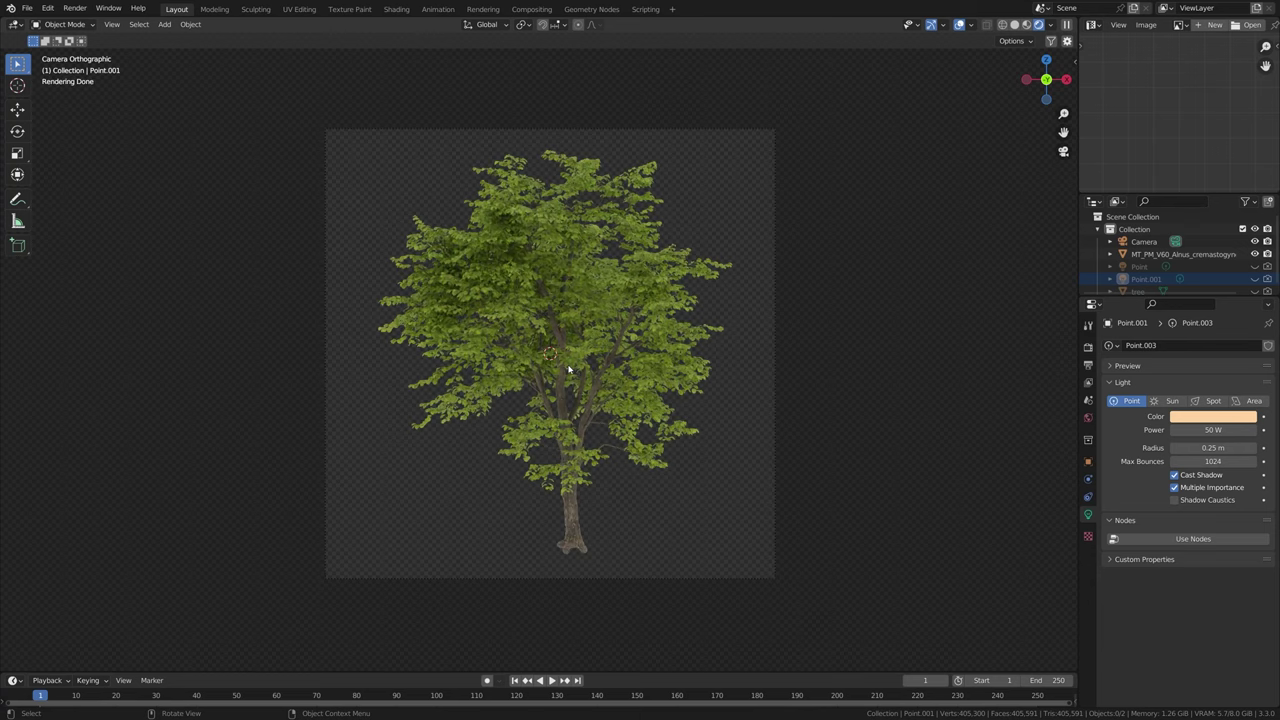
Step: Close the previous render result and switch the render engine to Workbench
click(1087, 418)
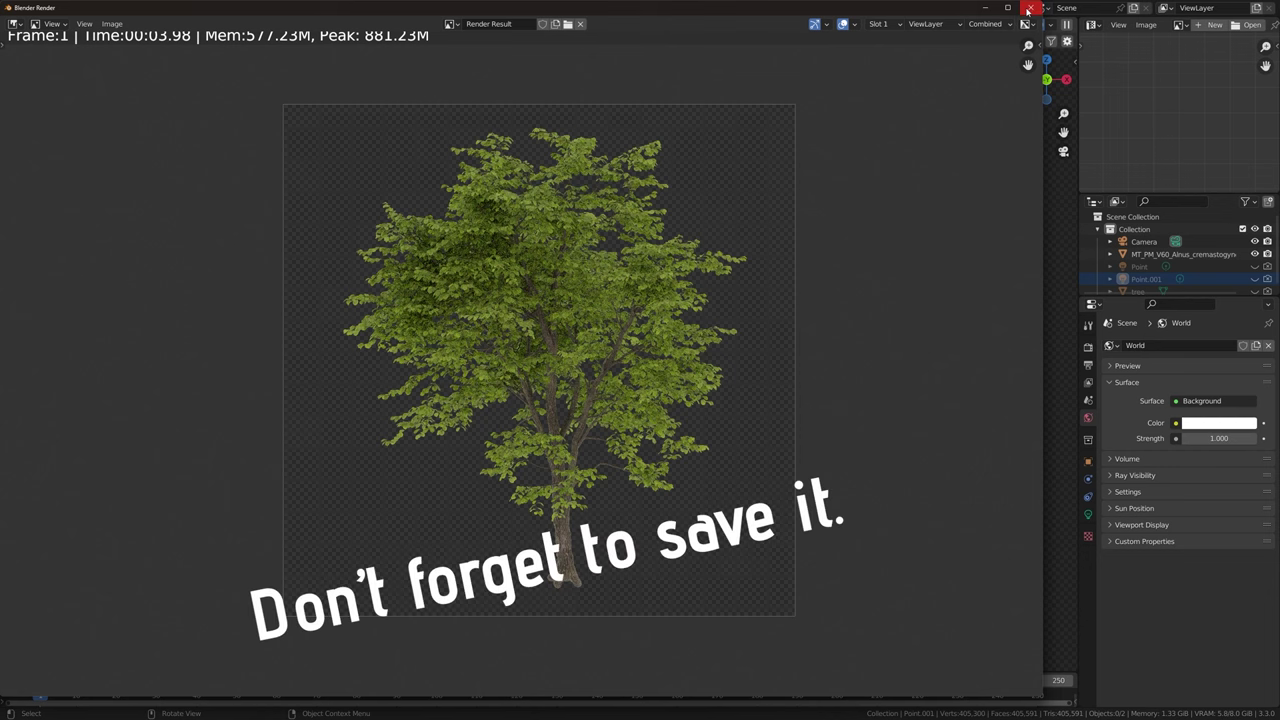
click(1029, 8)
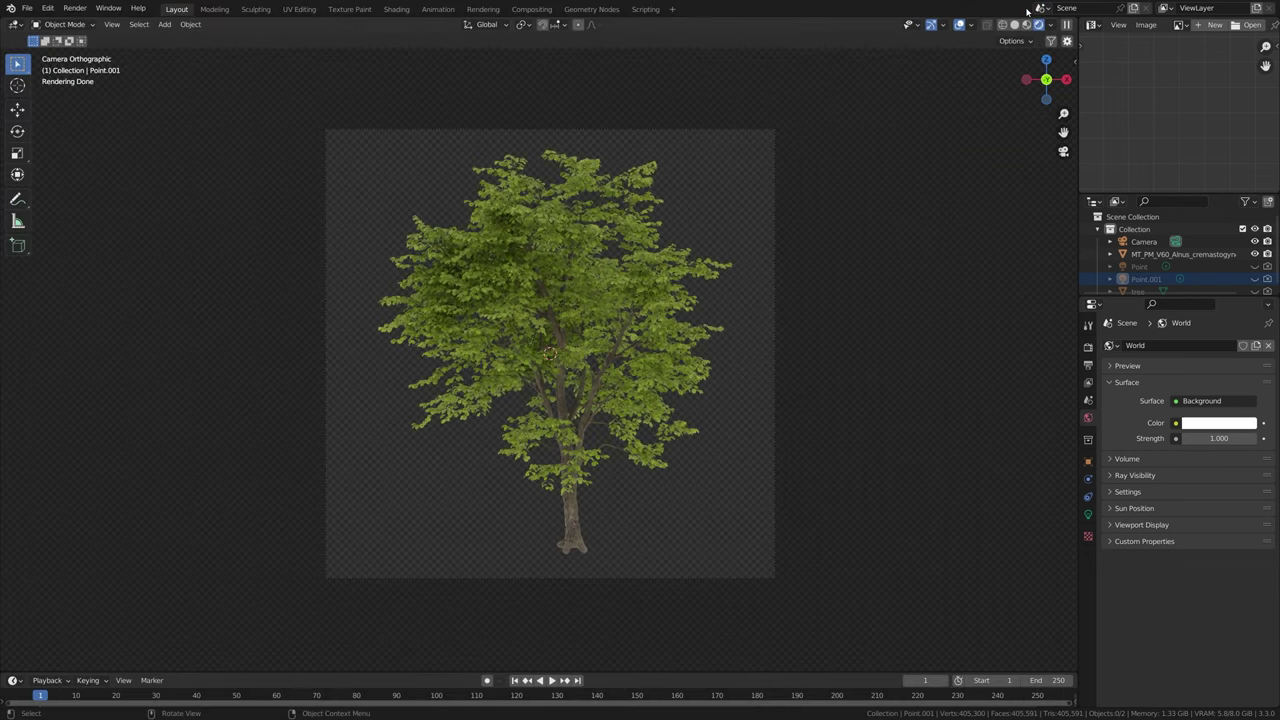
click(1088, 346)
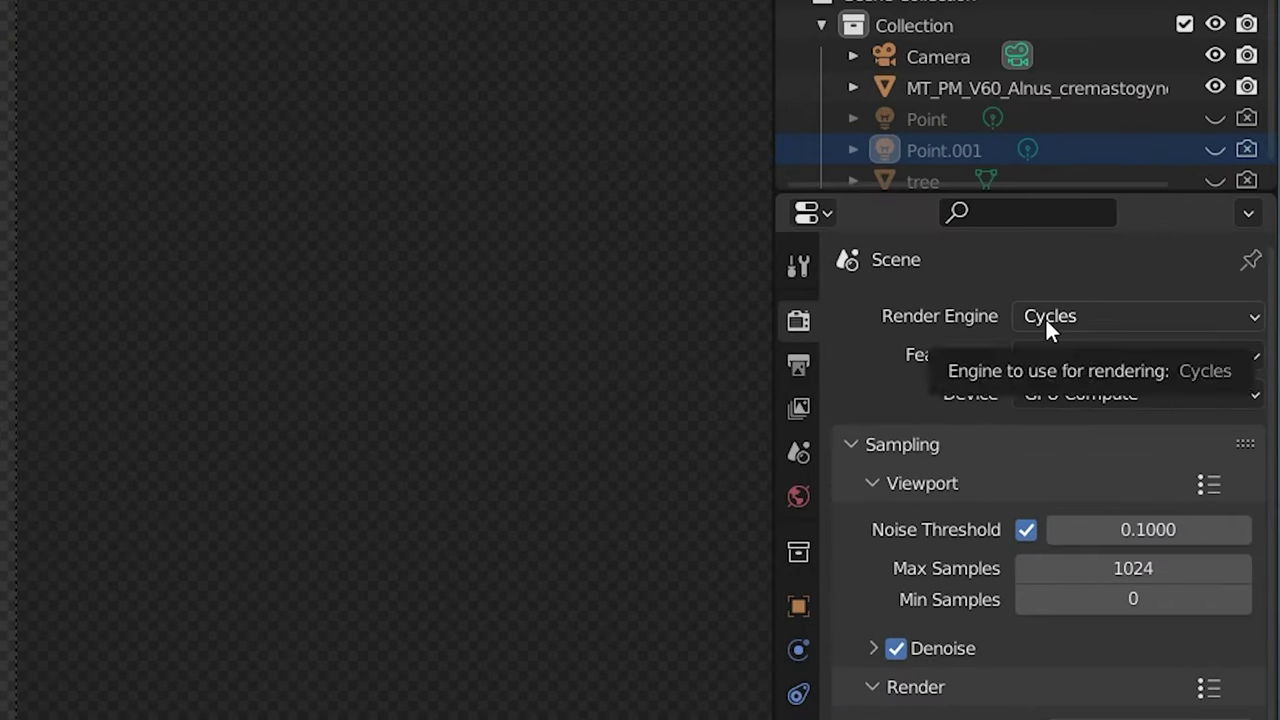
click(1186, 345)
click(1054, 386)
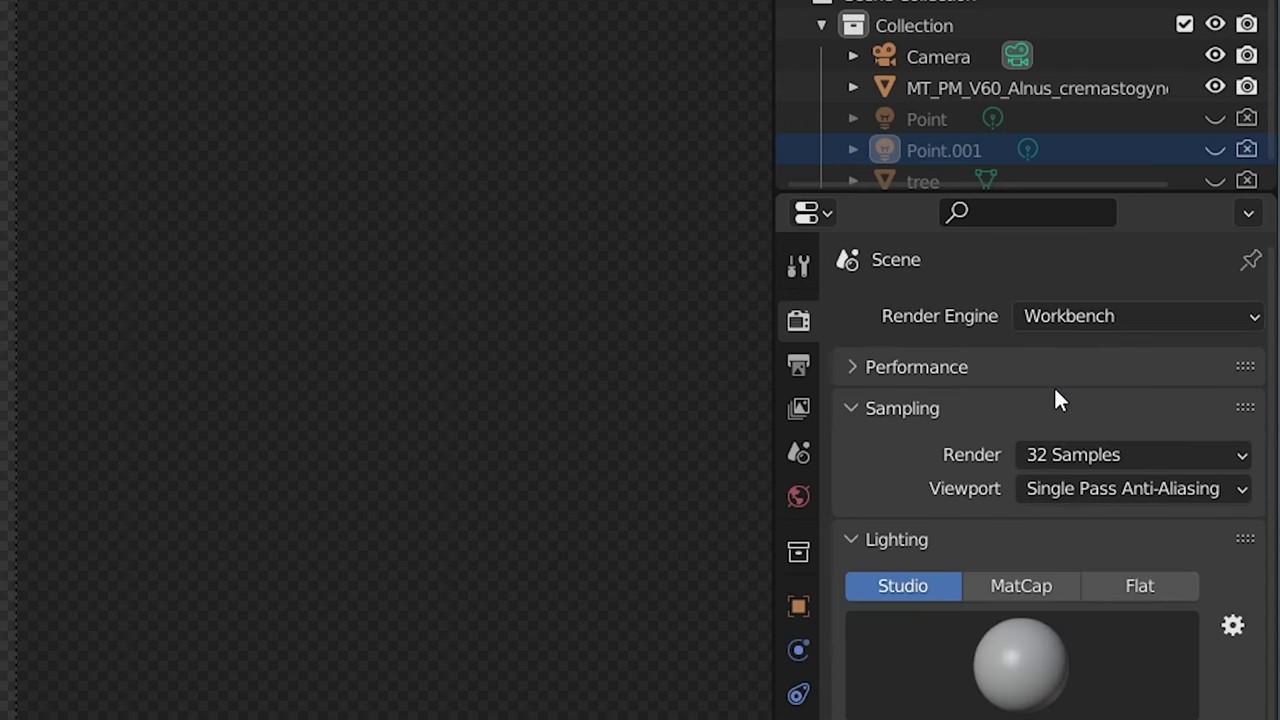
Step: Set Lighting to MatCap with the rainbow check_normal+y matcap and render the tree
click(1021, 303)
click(1022, 366)
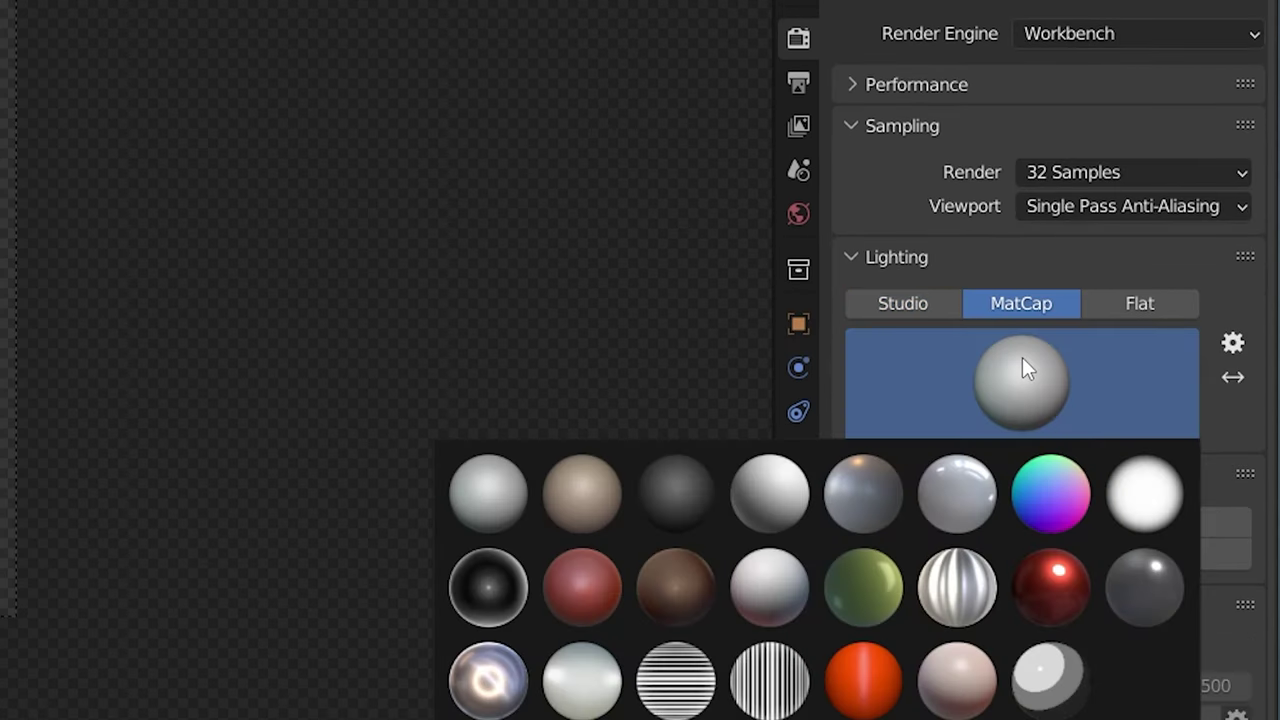
click(1064, 497)
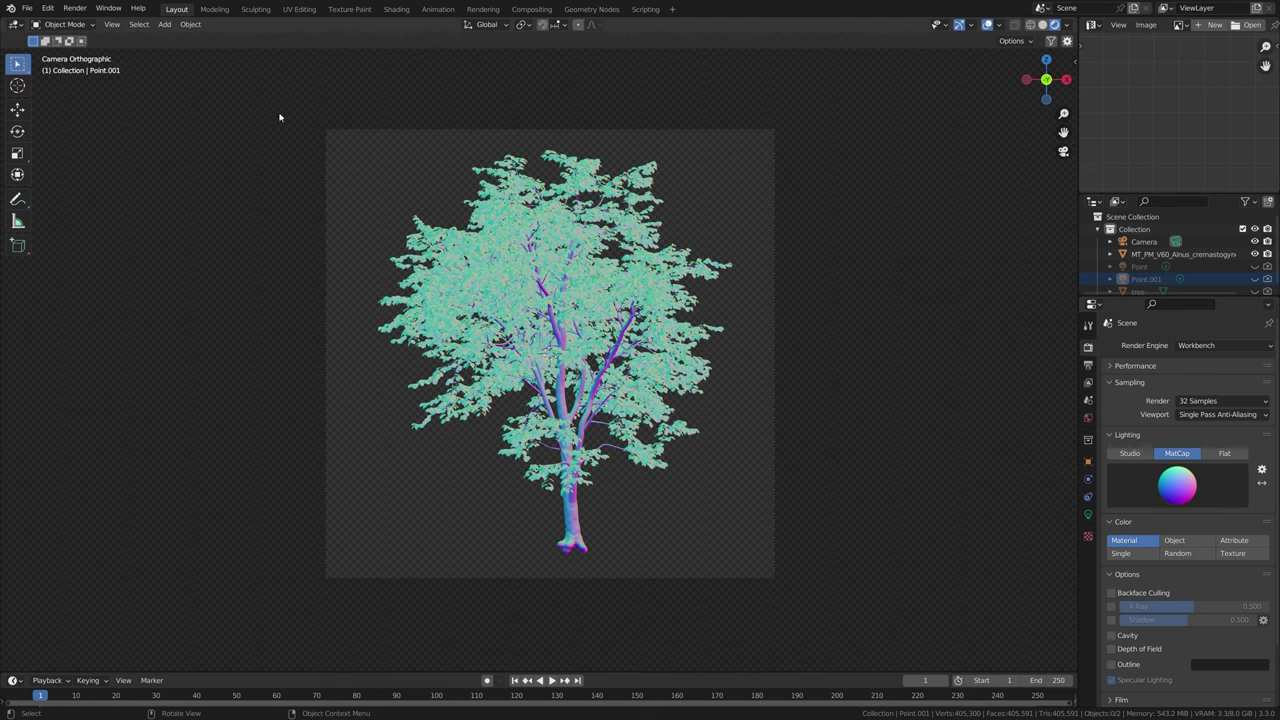
click(76, 22)
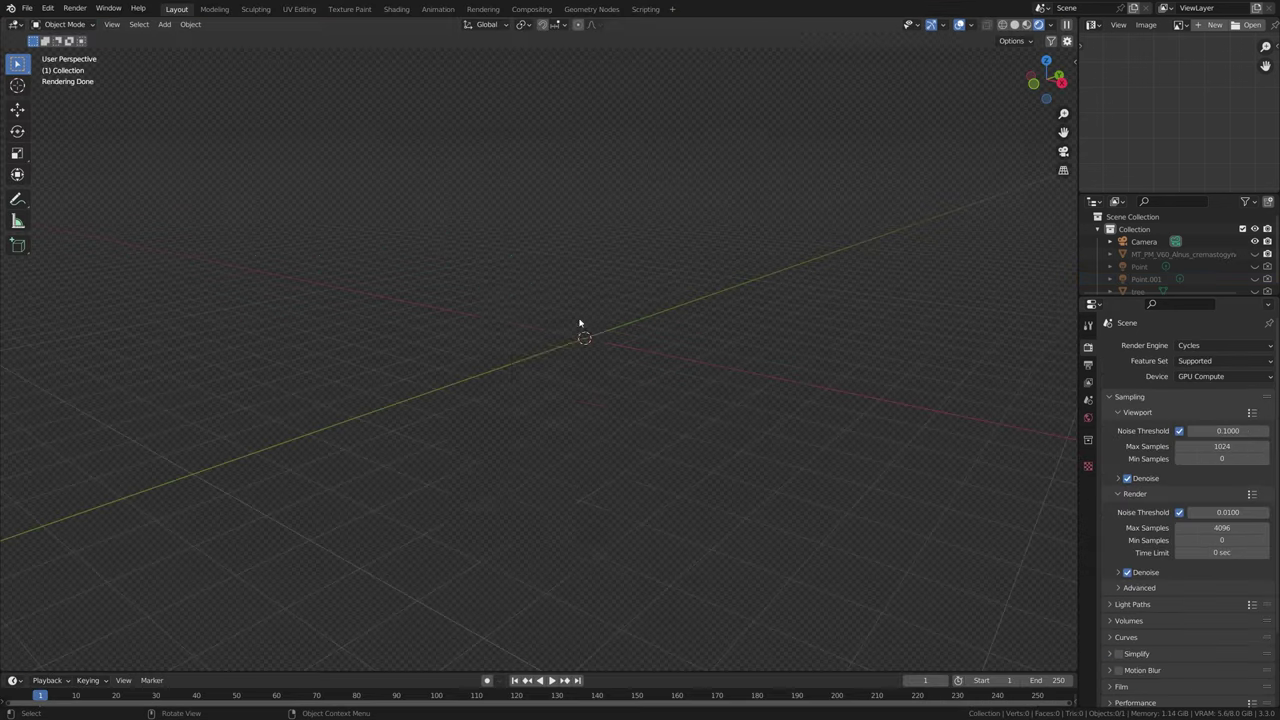
Step: Import tree.png as an image plane
key(shift+a)
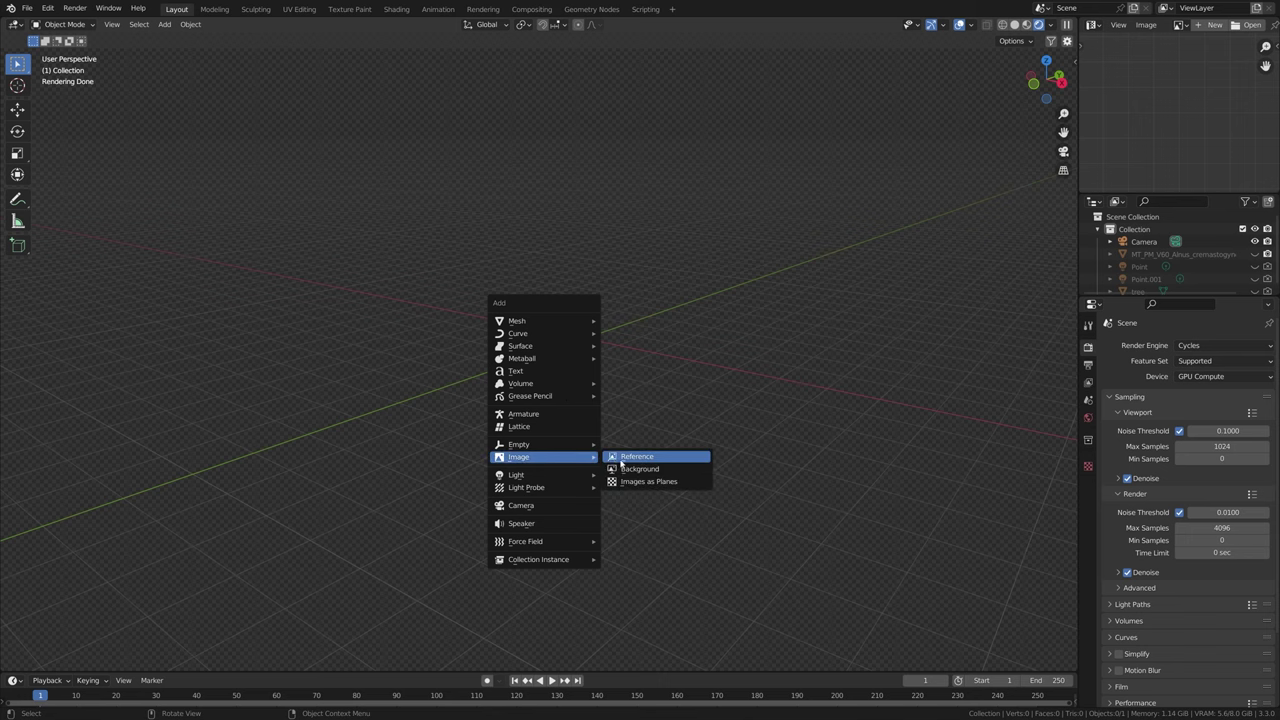
click(653, 482)
click(313, 284)
click(628, 220)
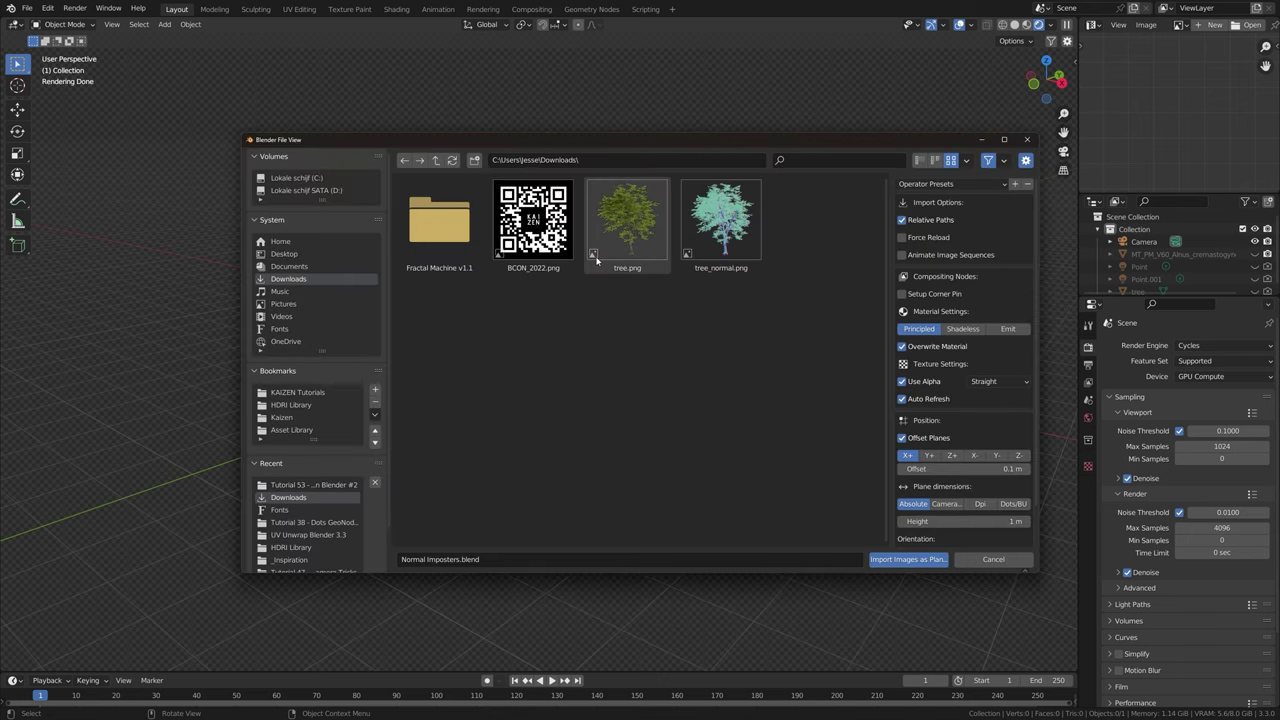
click(907, 559)
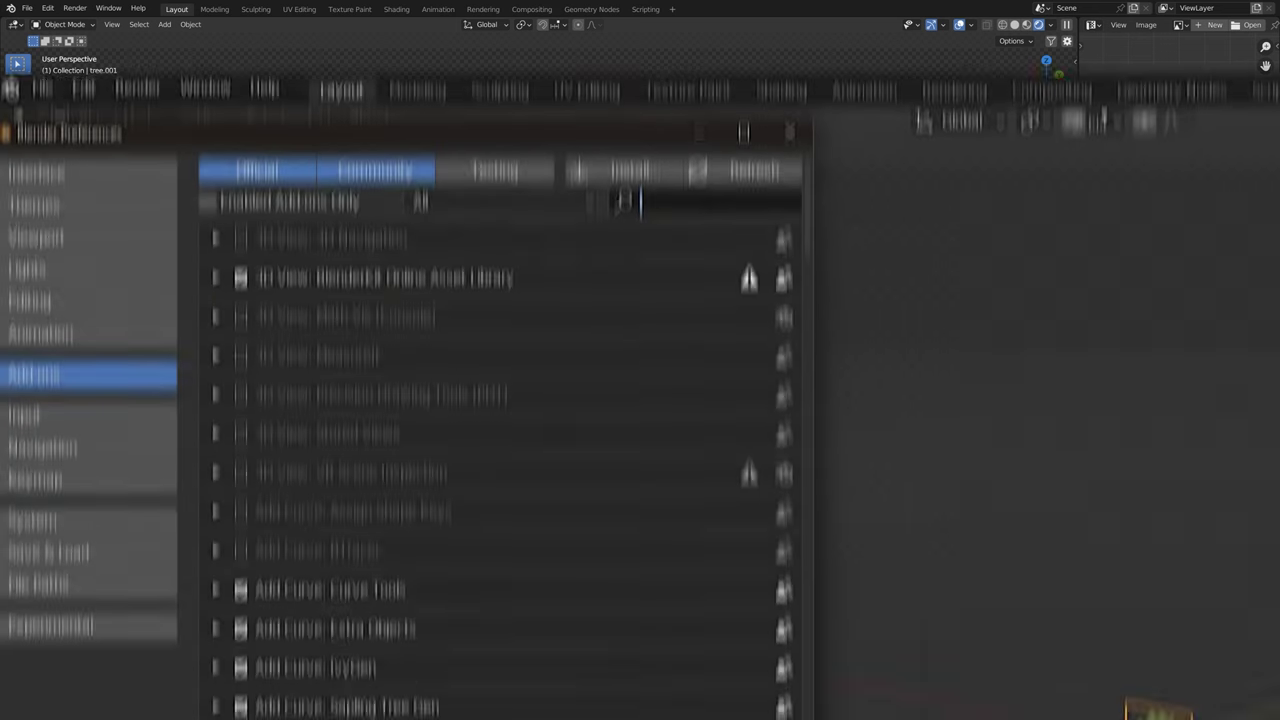
text(image)
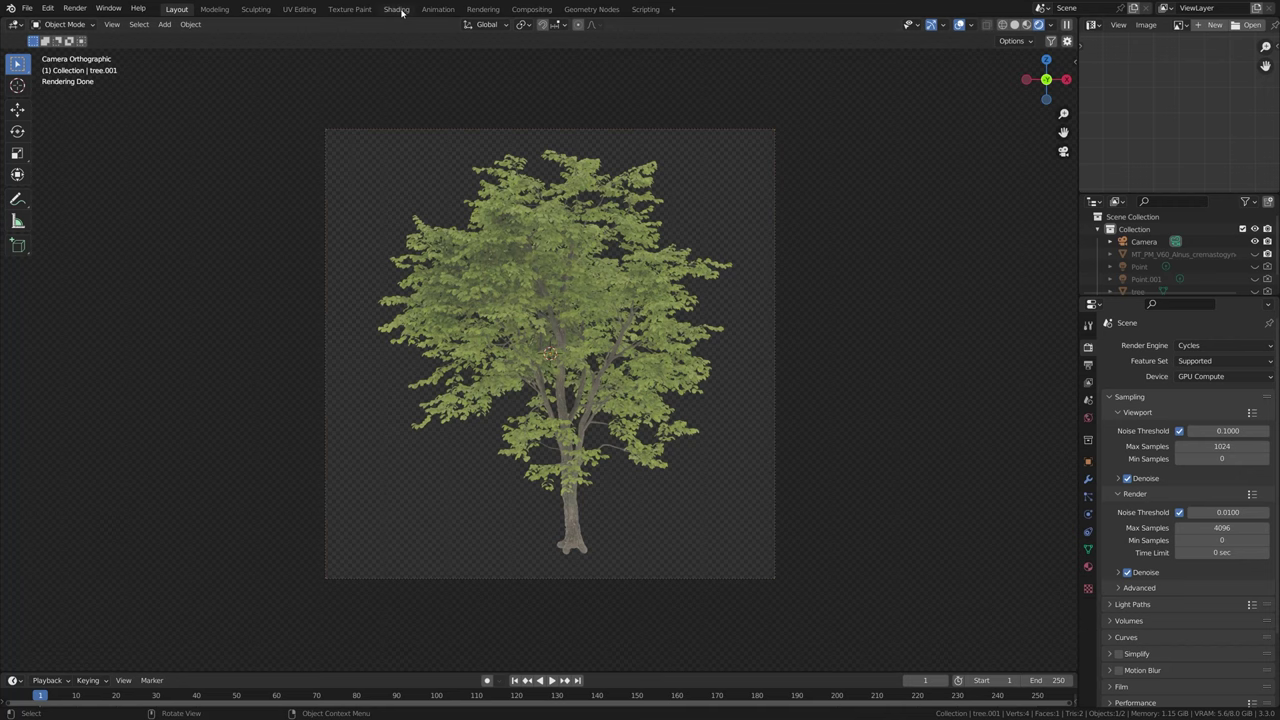
Step: In Shading, connect a Normal Map to the BSDF Normal and feed it a new Image Texture
click(401, 12)
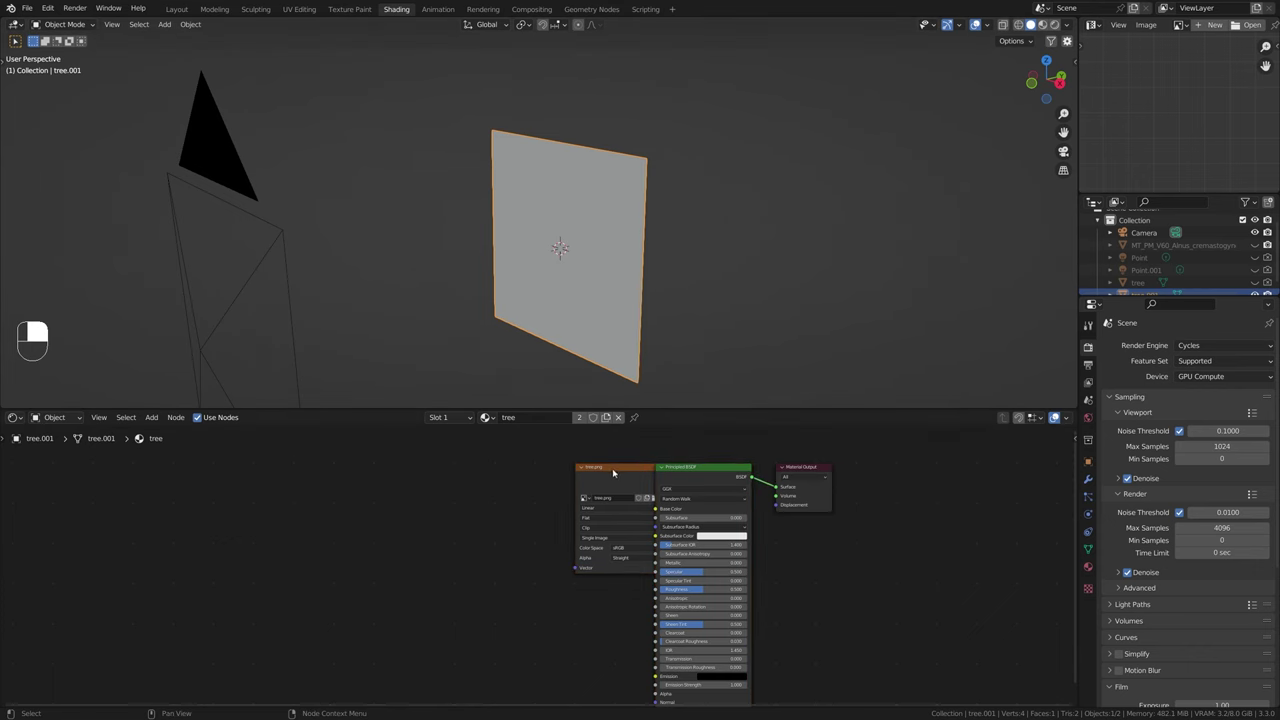
drag(613, 473, 478, 500)
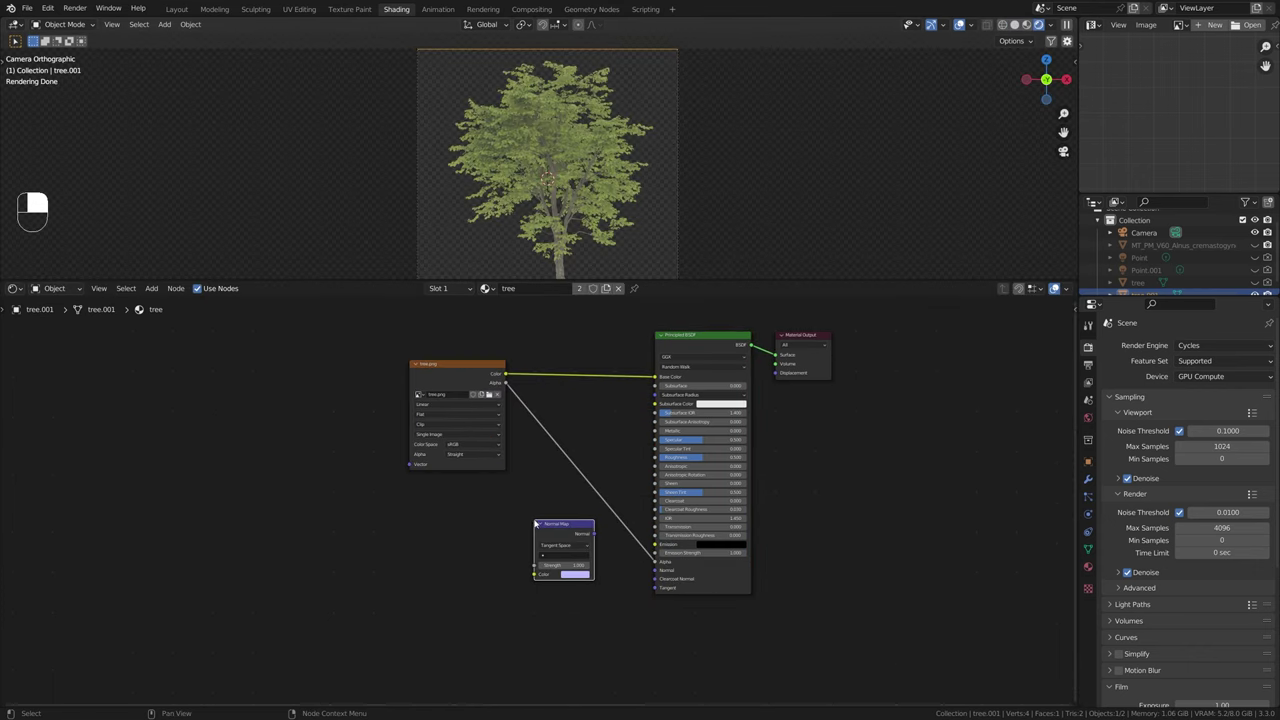
drag(659, 576, 656, 571)
scroll(576, 543, up, 4)
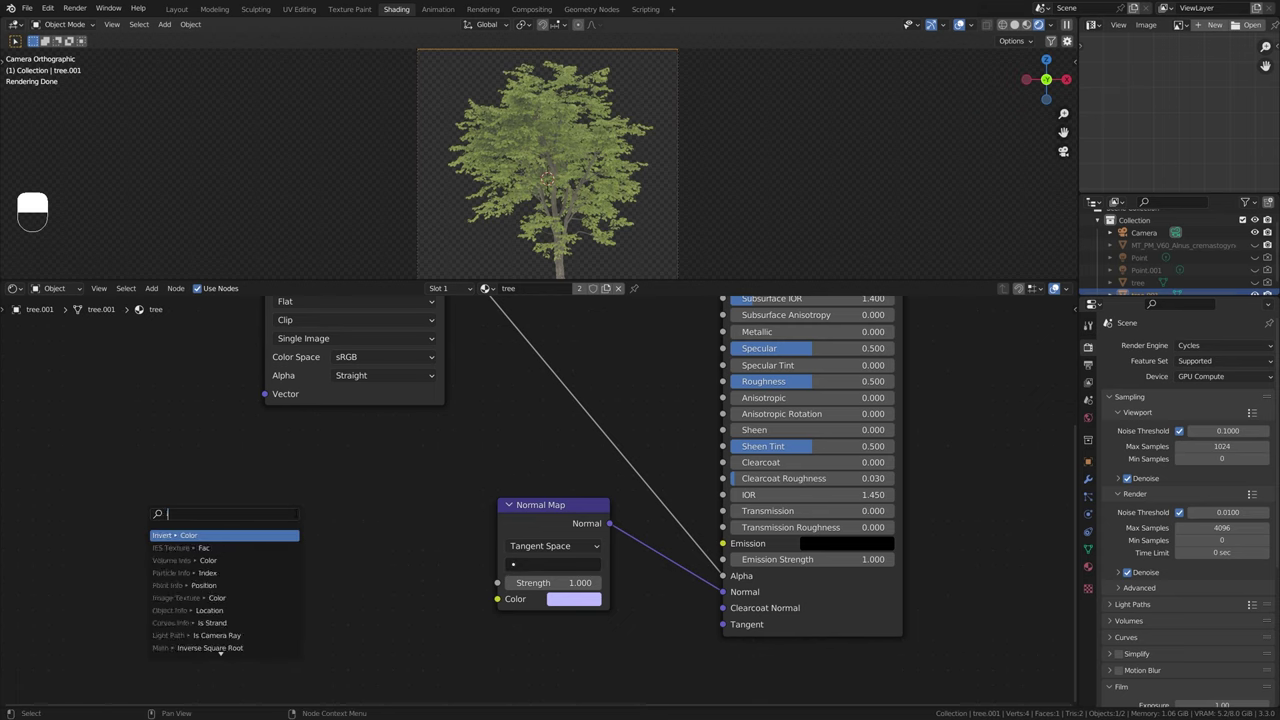
key(Return)
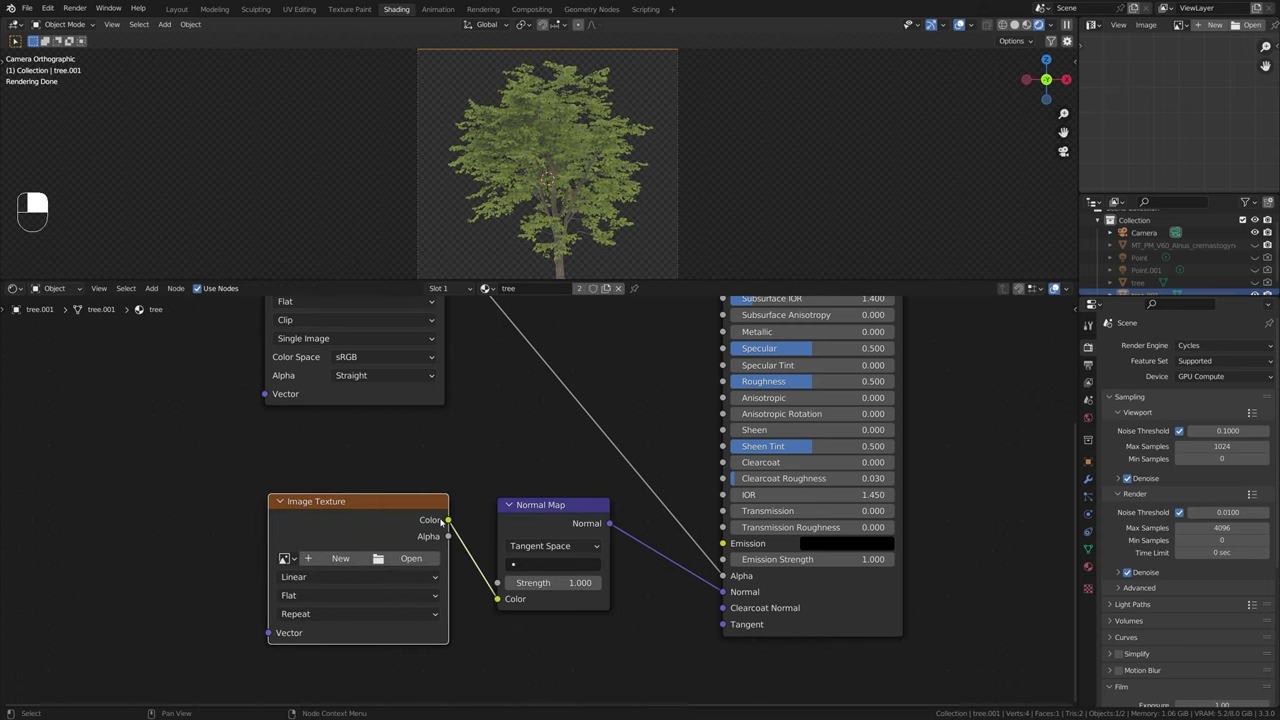
click(408, 559)
click(295, 279)
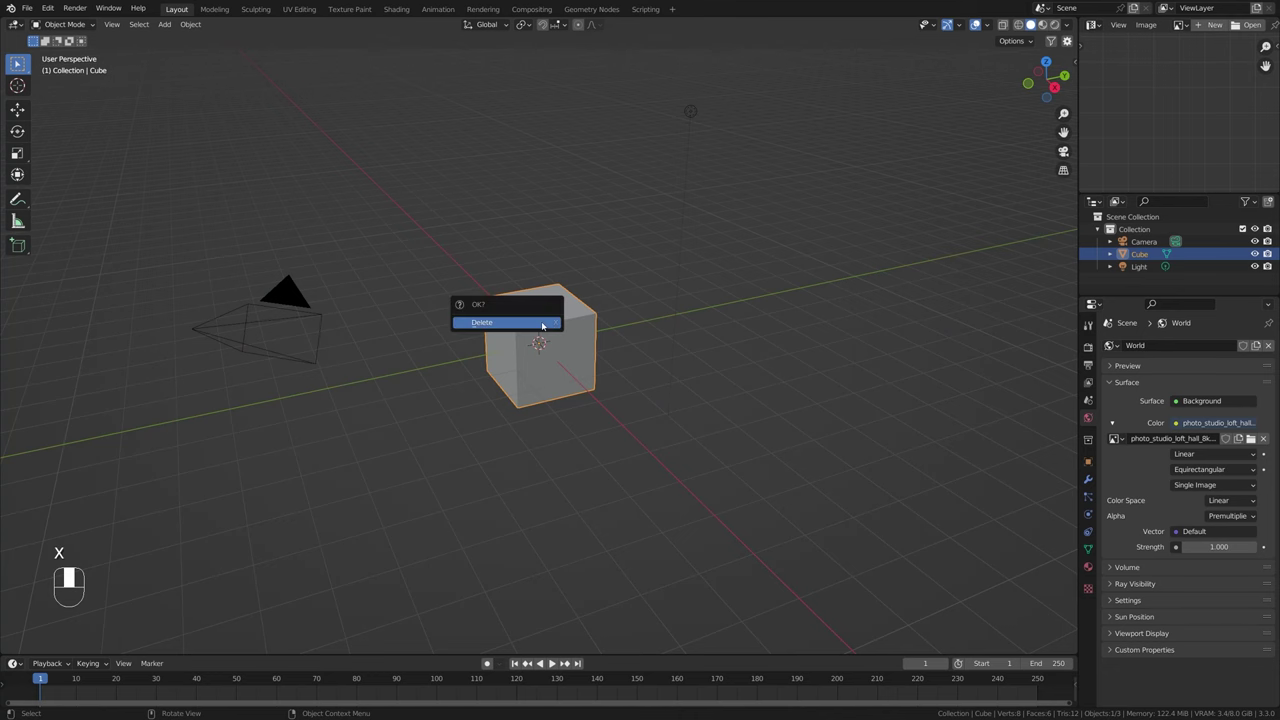
Step: Delete the default cube and add a text object in its place
click(542, 325)
key(ctrl+z)
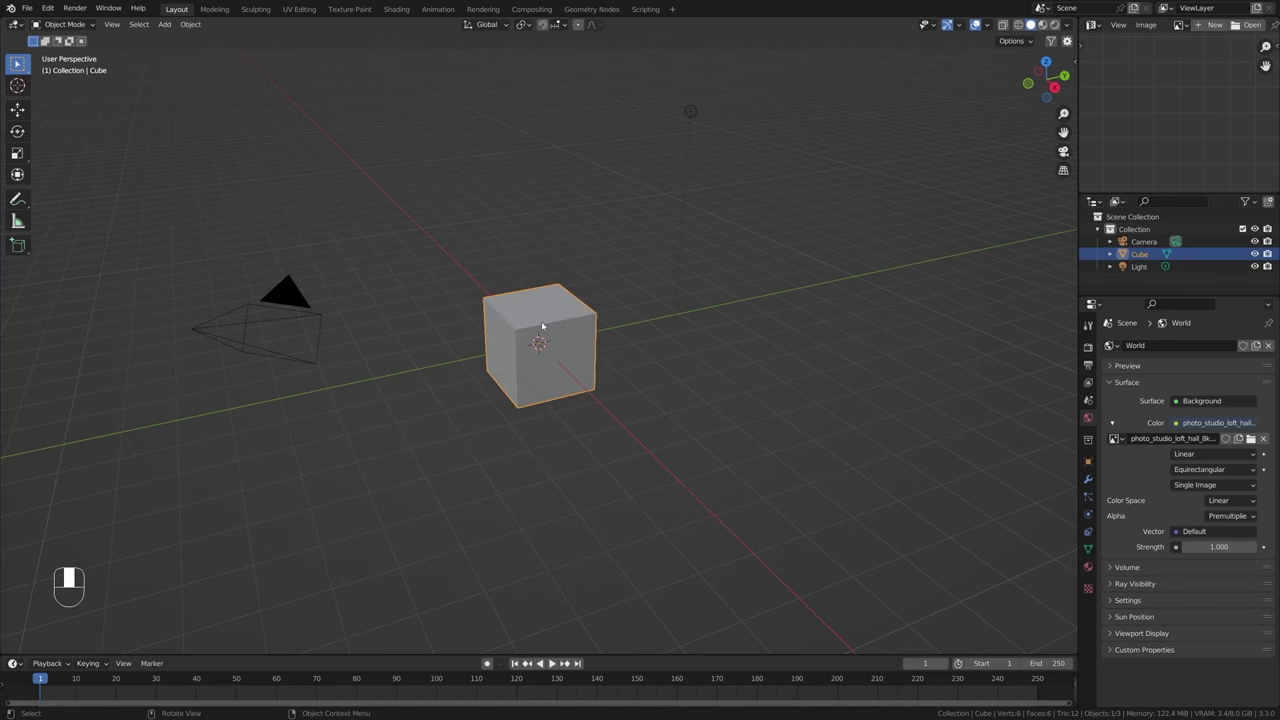
key(ctrl+z)
key(x)
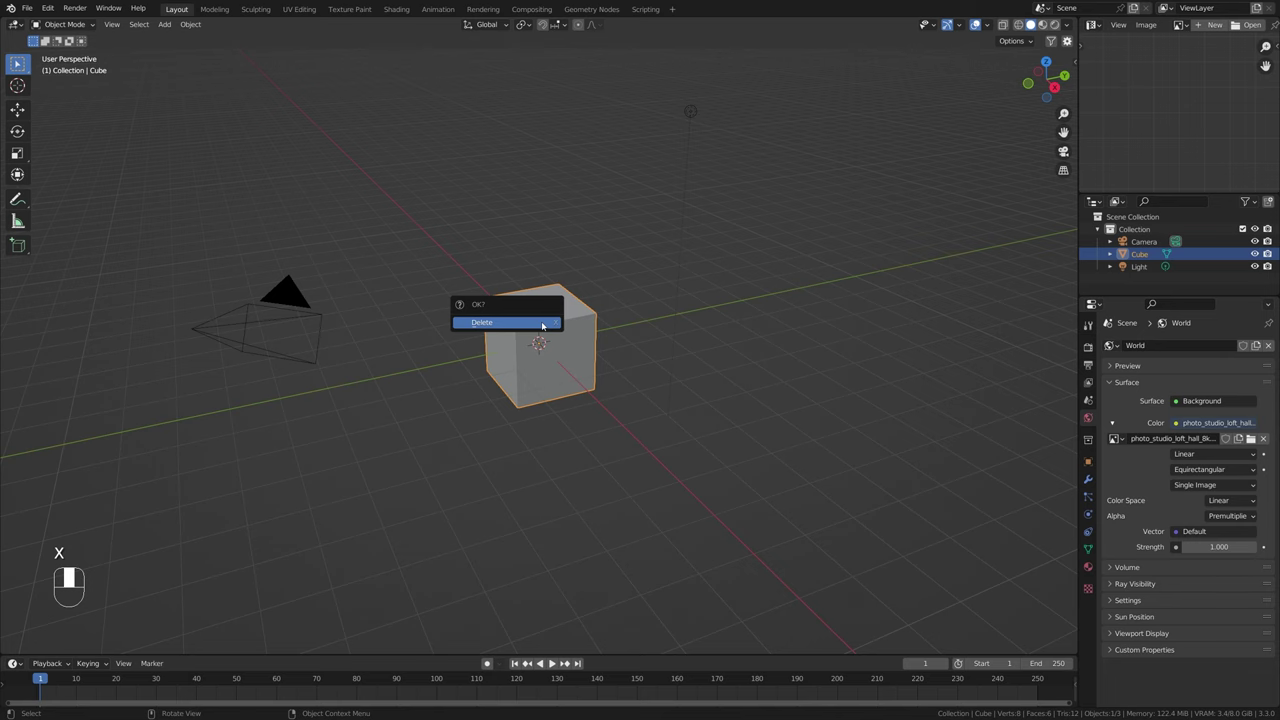
click(542, 322)
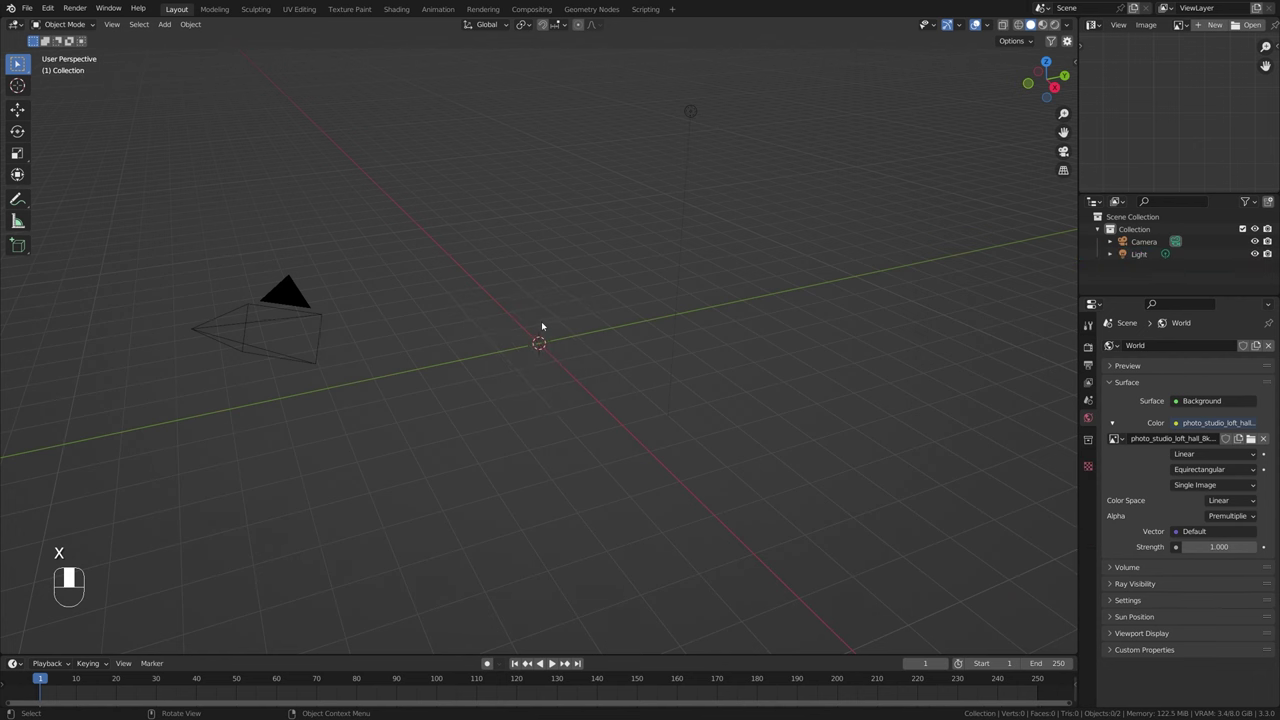
key(shift+a)
click(505, 375)
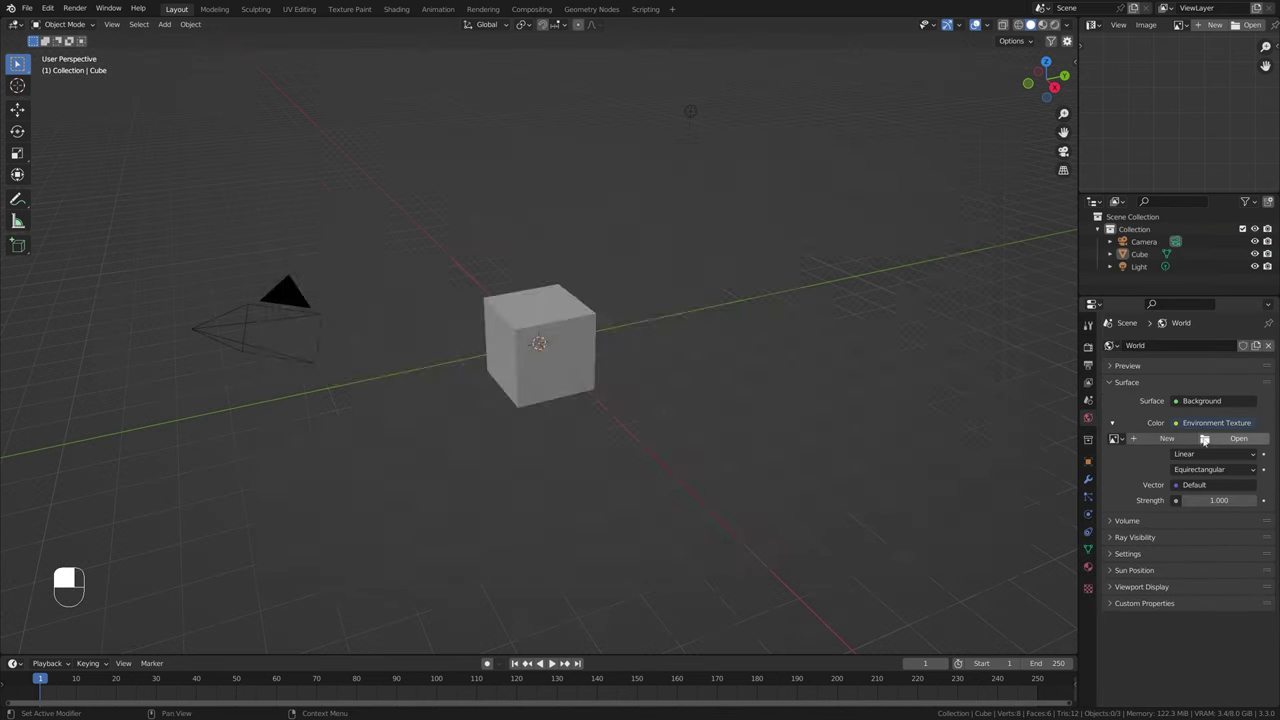
Step: Load the photo studio HDRI from the HDRI library as the world environment
click(1238, 438)
click(291, 405)
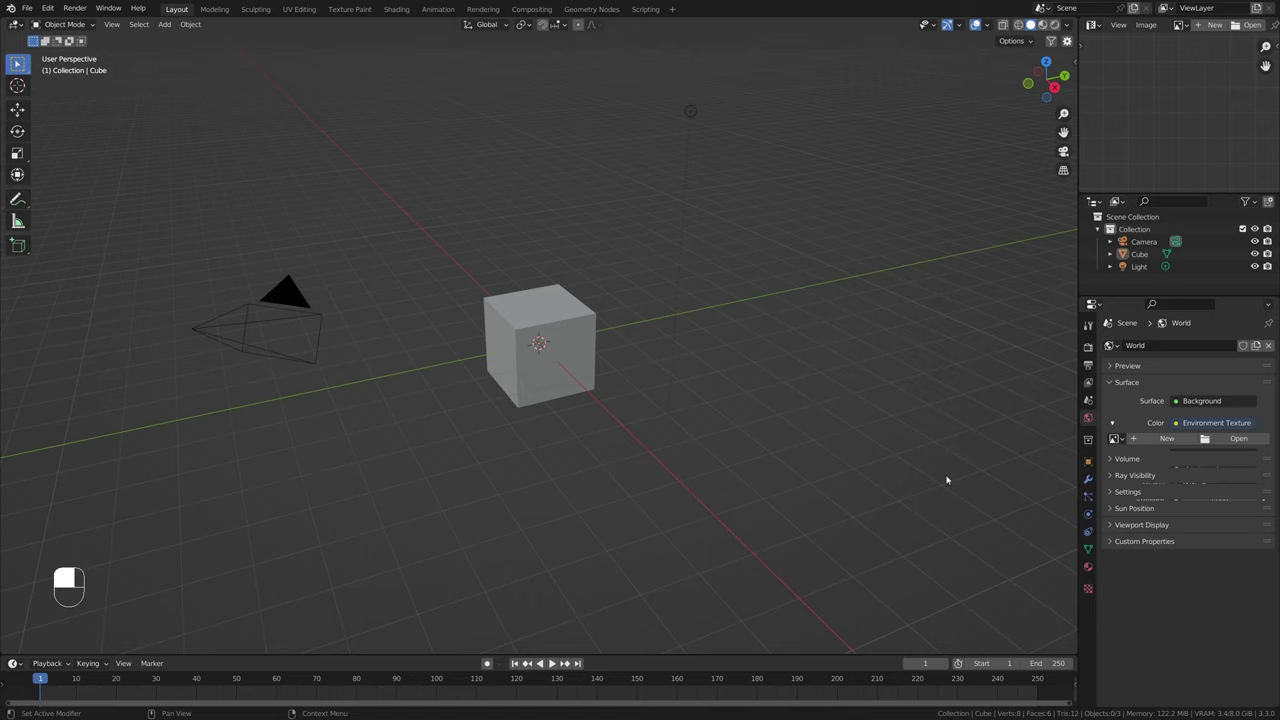
click(1238, 438)
double_click(913, 430)
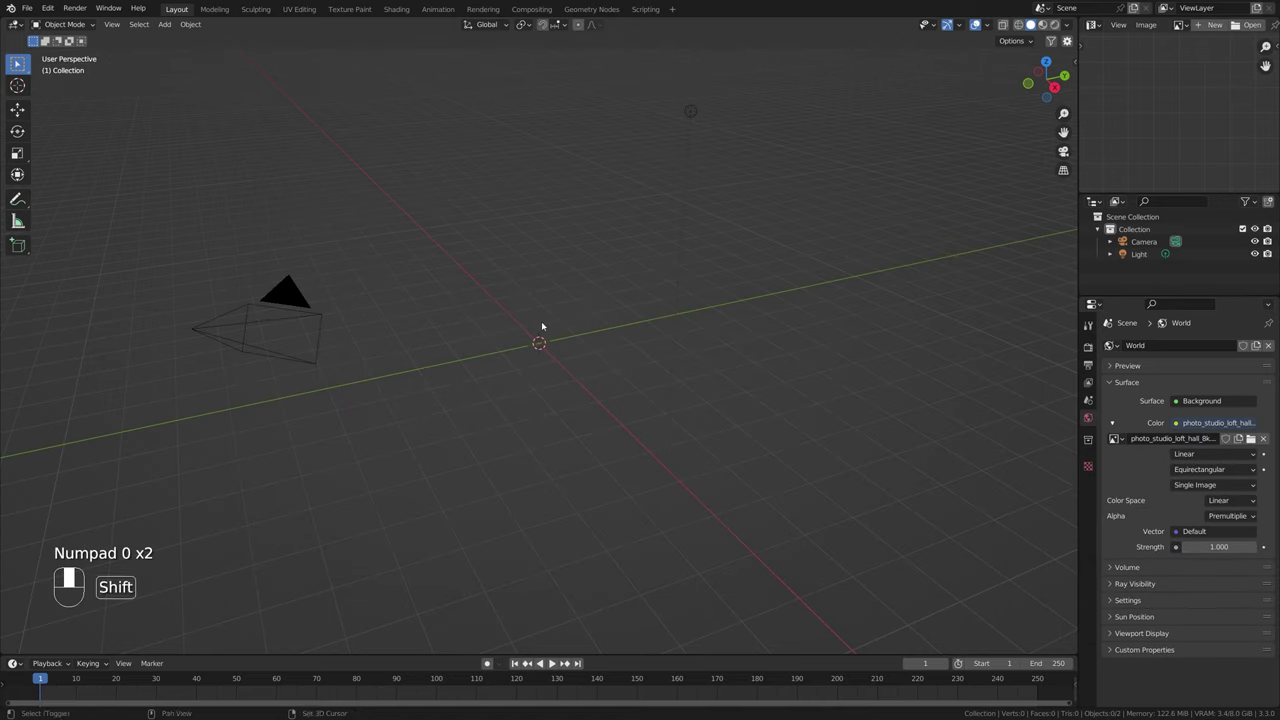
key(shift+a)
click(558, 349)
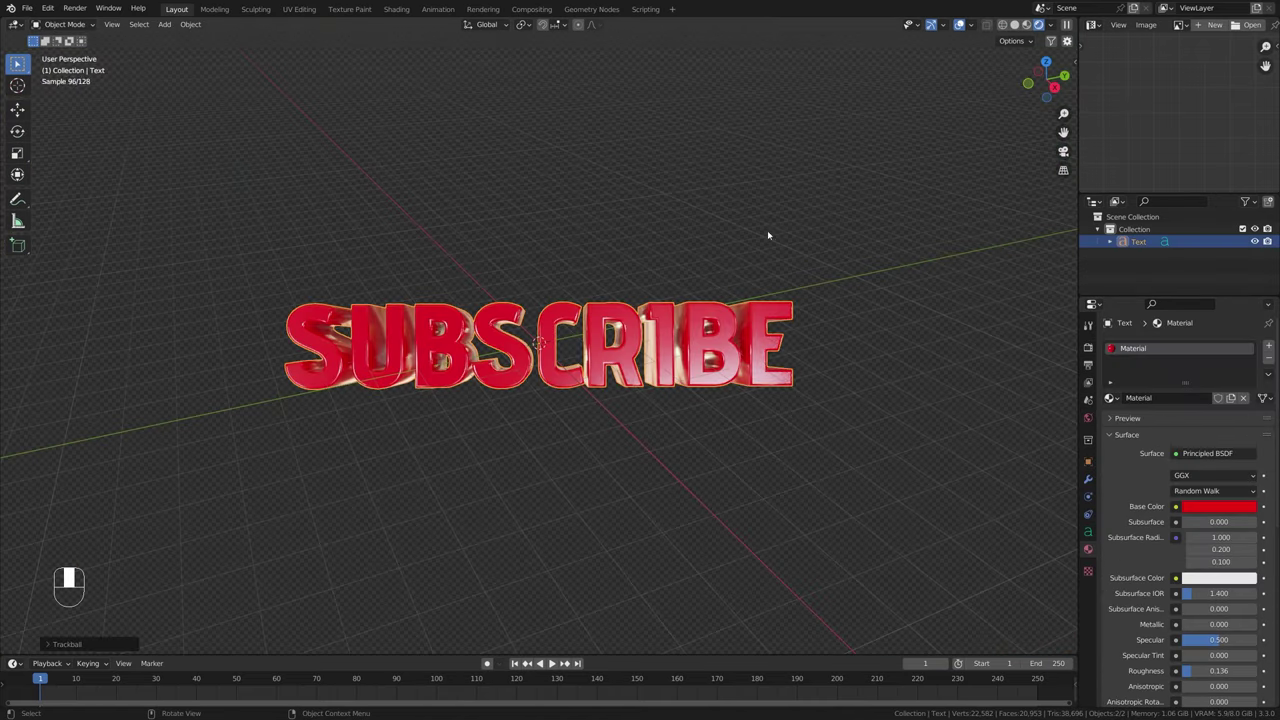
Step: Save the current SUBSCRIBE scene as the startup file via File > Defaults
click(27, 8)
mouse_move(69, 213)
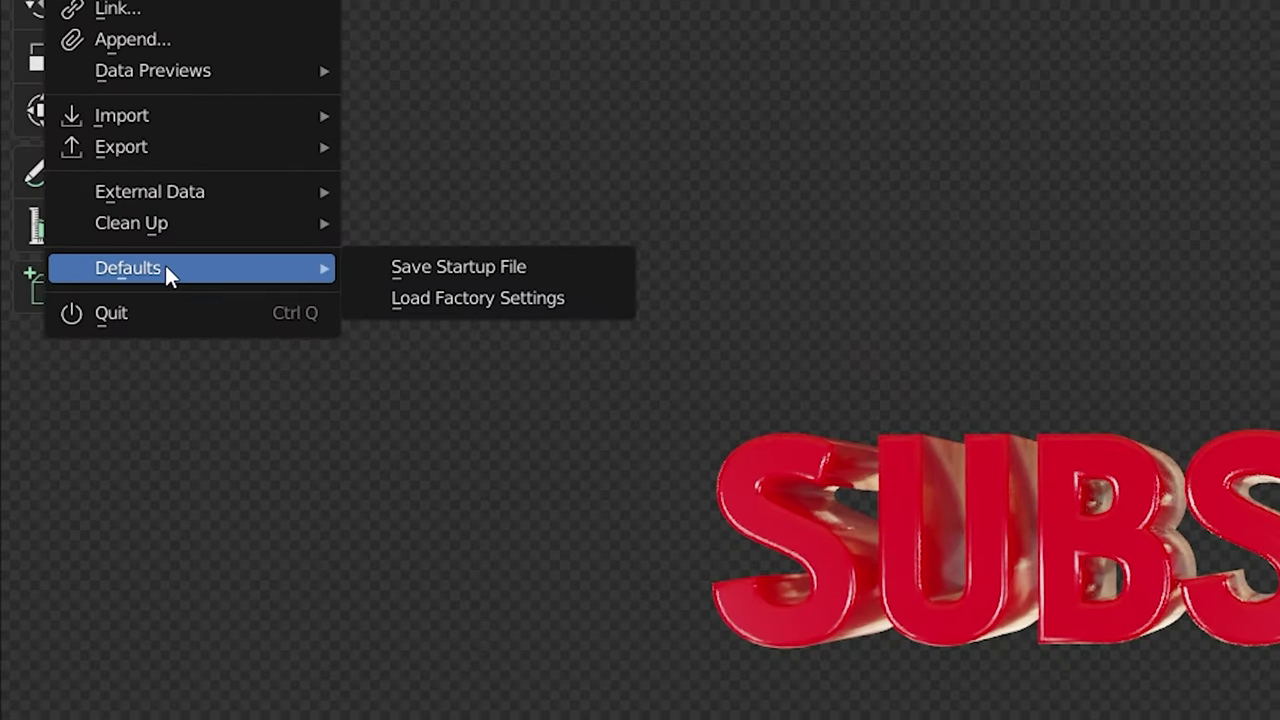
click(438, 268)
click(437, 266)
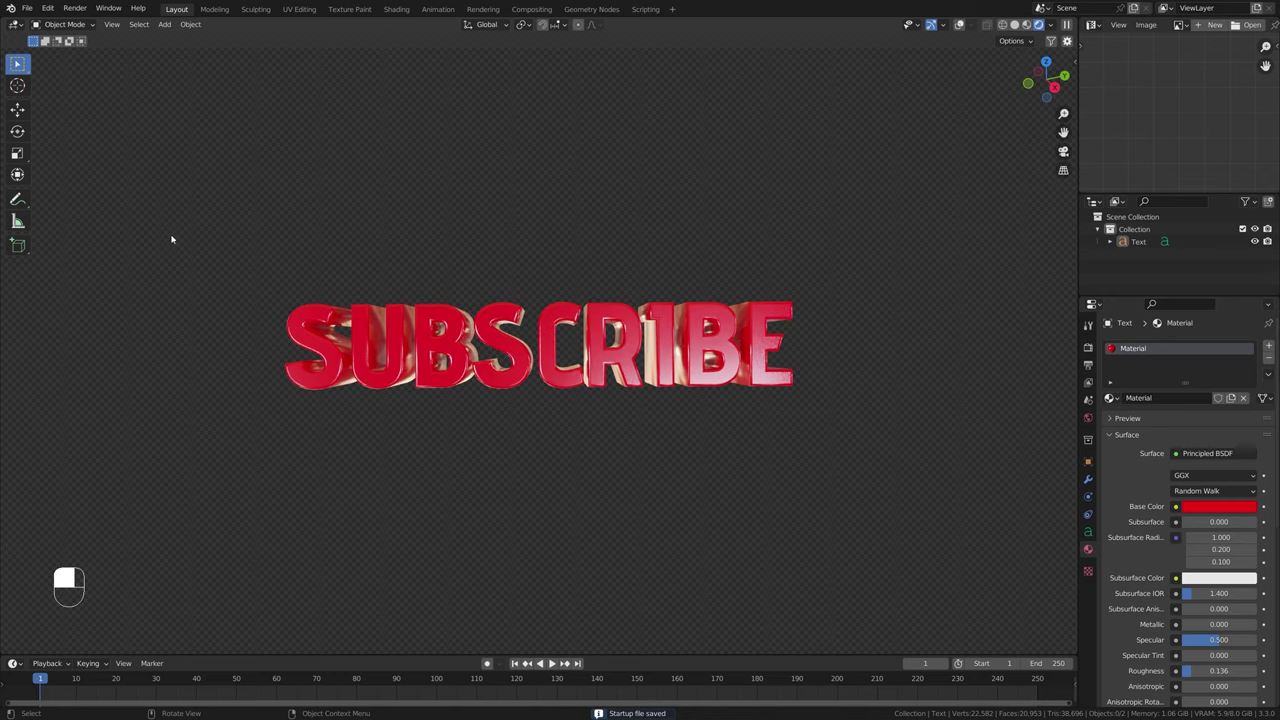
Step: Start a new General file without saving to confirm it opens with the text
click(27, 8)
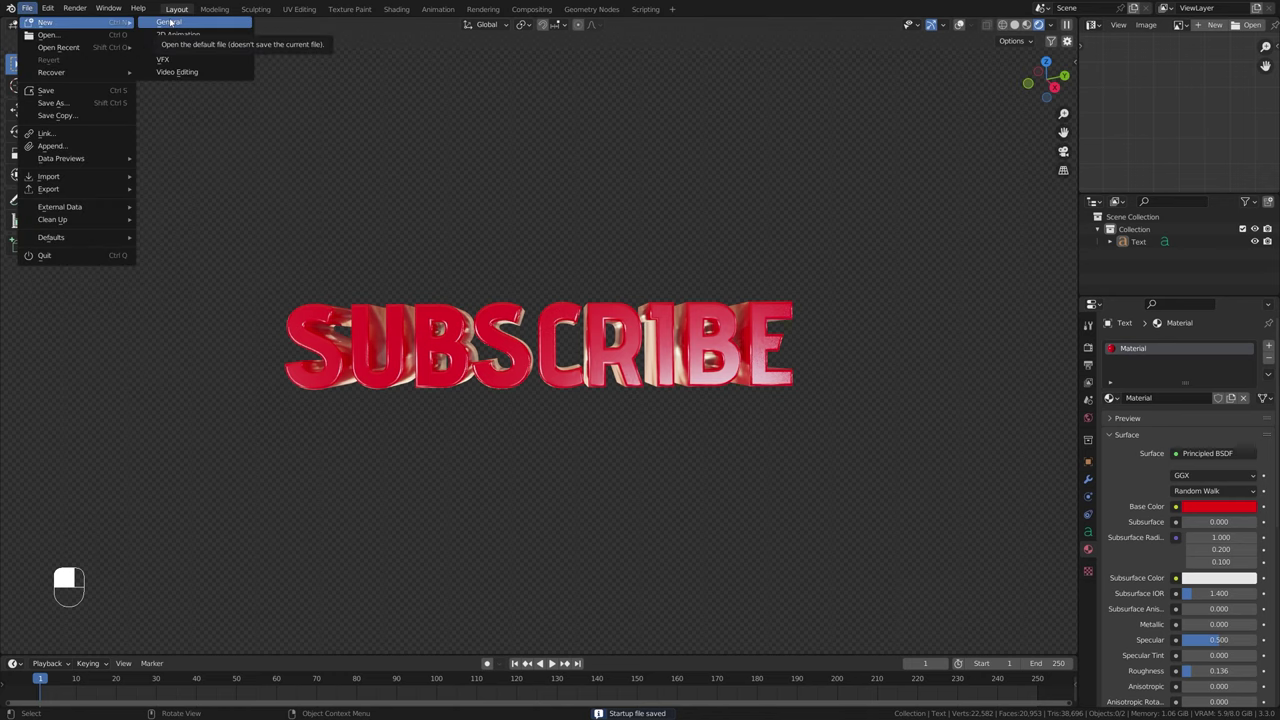
click(171, 22)
click(663, 380)
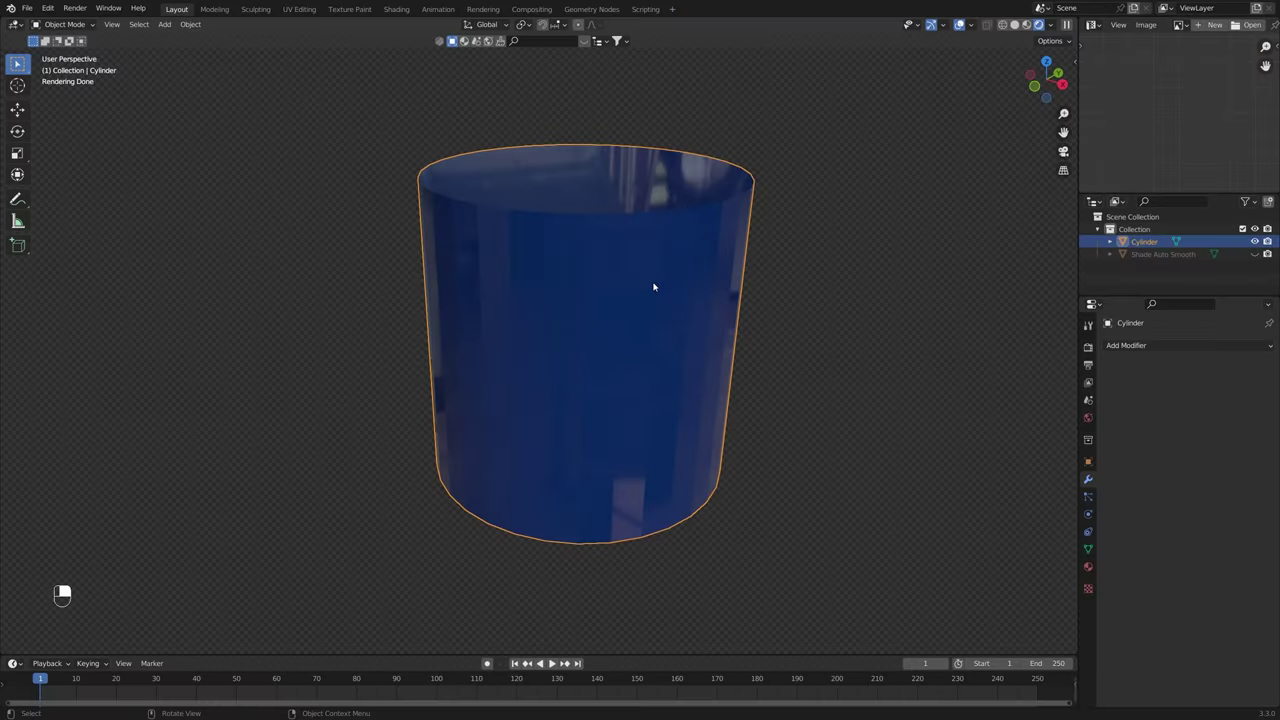
Step: Shade the cylinder smooth, enable Auto Smooth at 30° under Normals, and apply Shade Auto Smooth
click(630, 258)
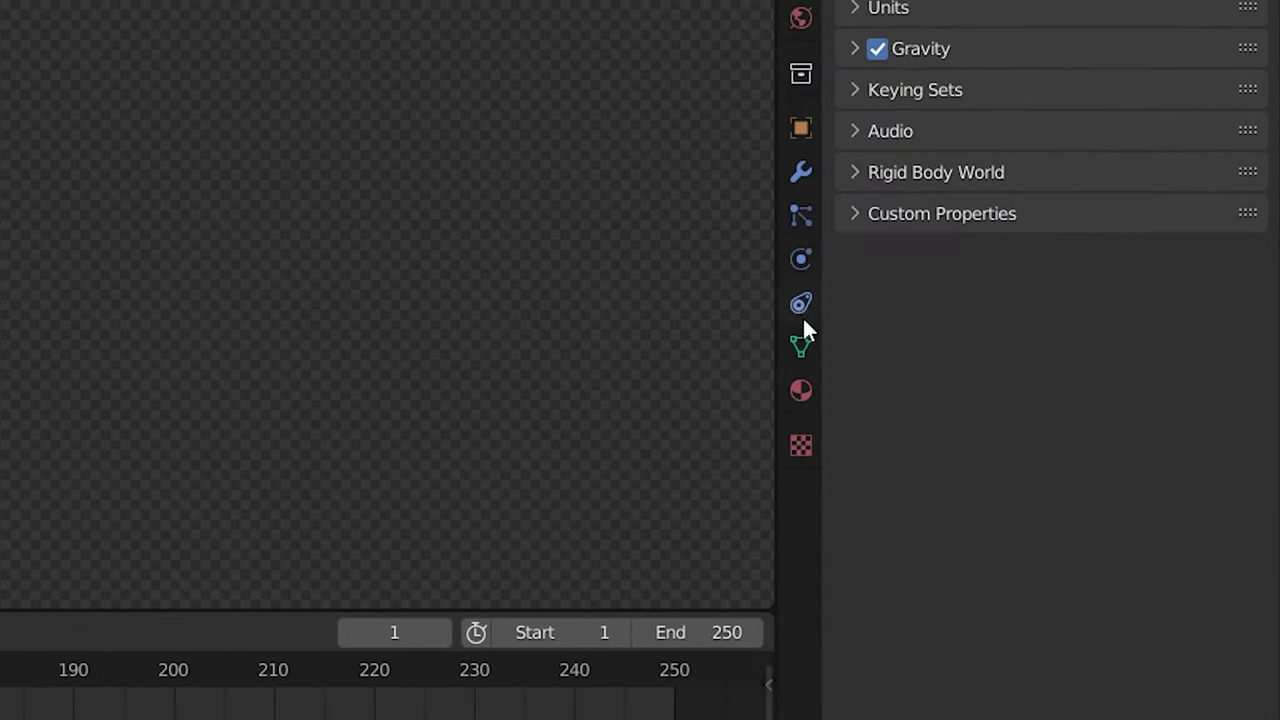
click(1046, 520)
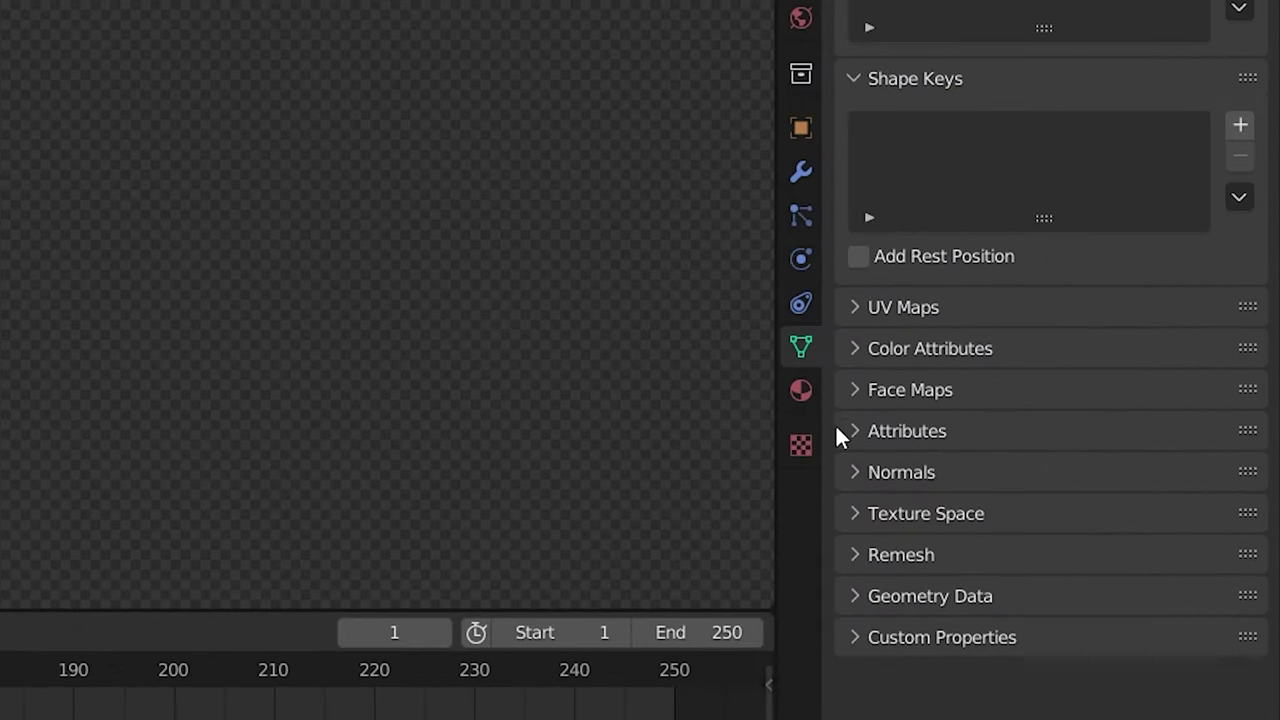
click(1075, 582)
click(1015, 518)
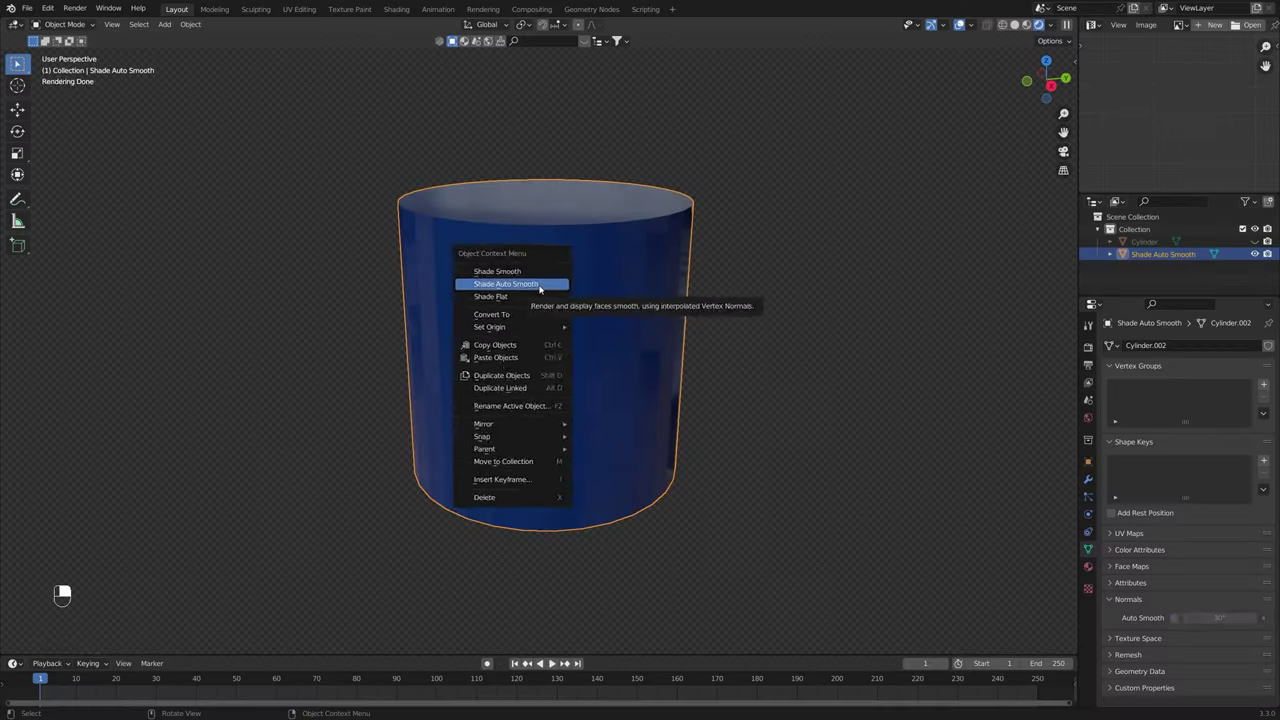
click(540, 288)
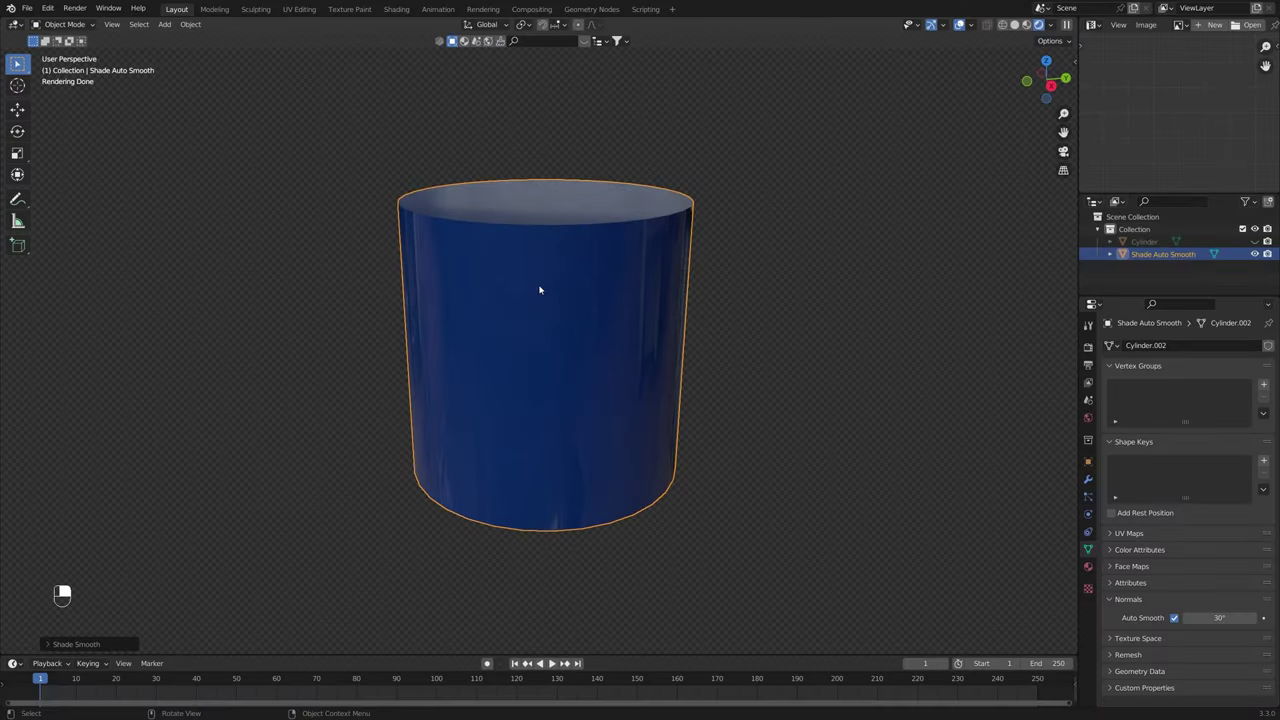